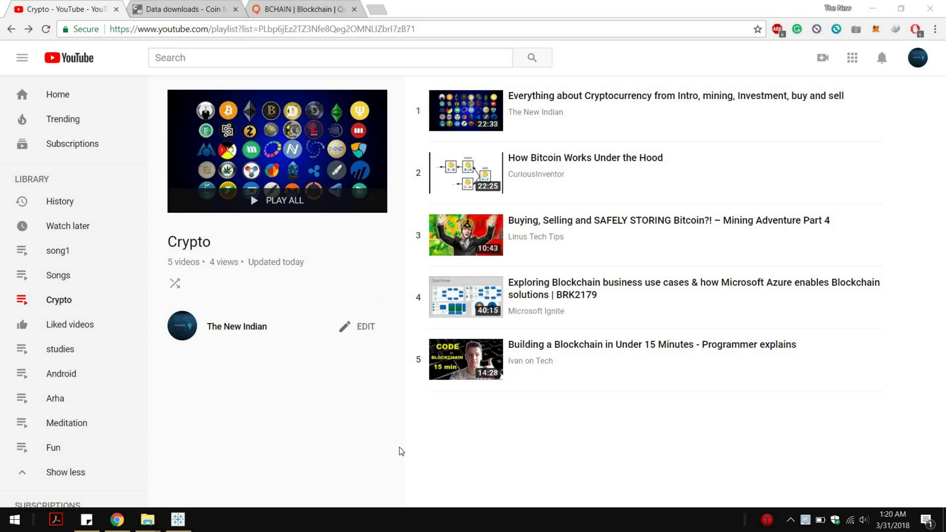
Step: Restore the Cryptocurrency Trend Analysis workbook window in Tableau and maximize it to full screen
click(190, 517)
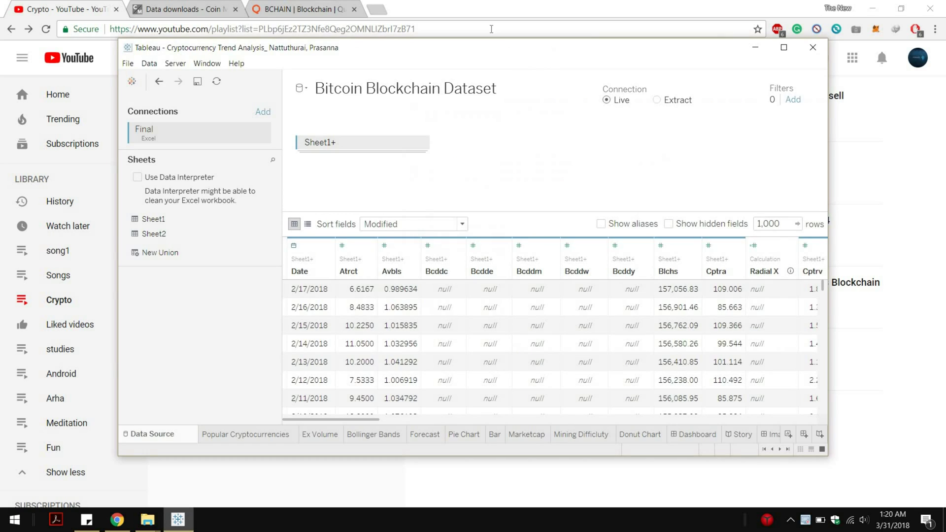
click(784, 47)
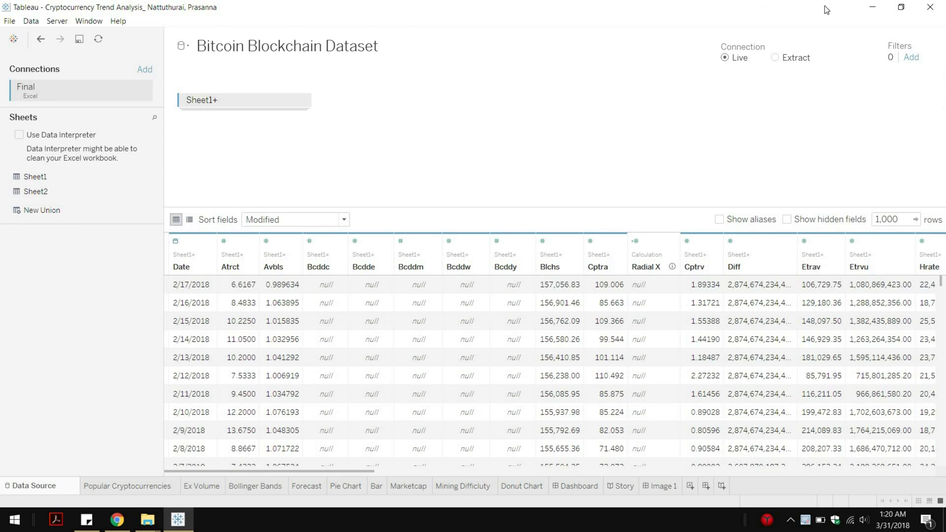
Step: Minimize Tableau, view Coin Metrics downloads with the ERC20 tokens heading highlighted, then Quandl BCHAIN
click(874, 7)
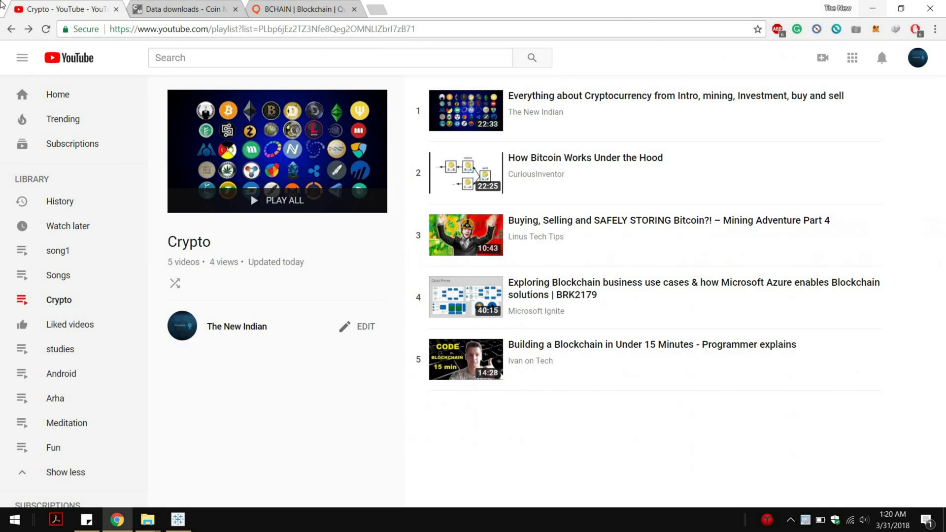
click(176, 4)
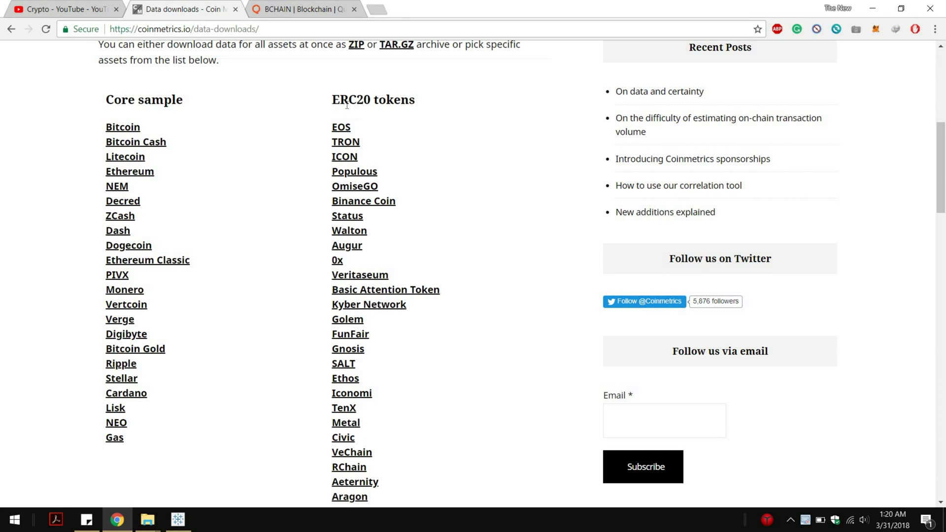
drag(330, 99, 415, 101)
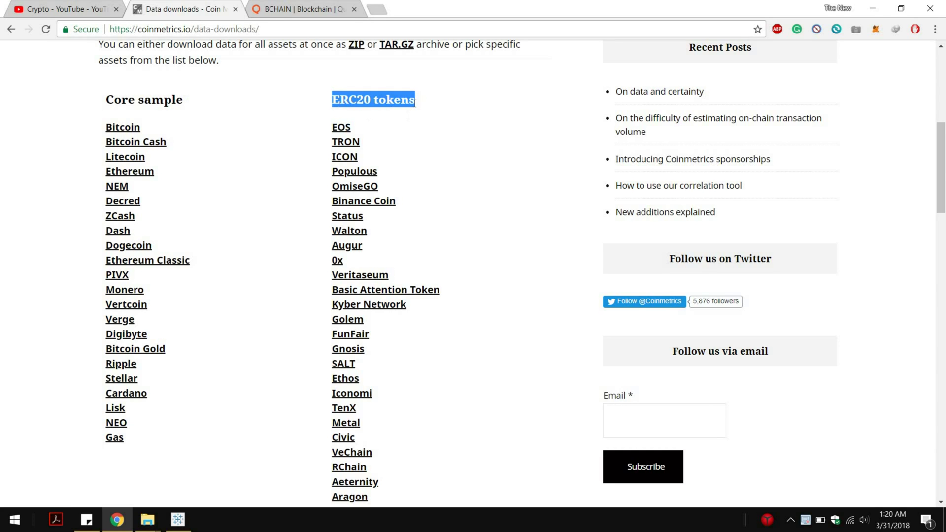
click(287, 12)
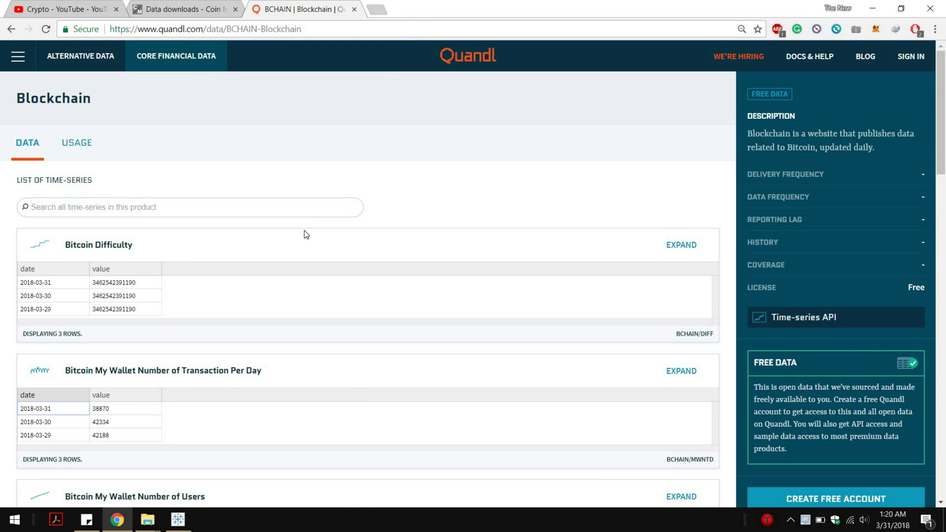
Step: Scroll Quandl's BCHAIN time-series list and compare it with the Coin Metrics downloads page
scroll(252, 222, down, 15)
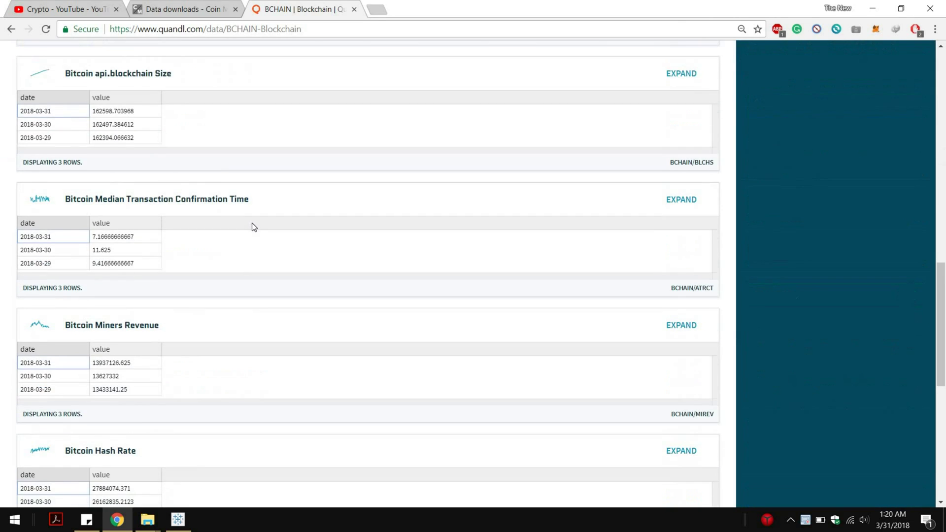
scroll(247, 266, down, 10)
scroll(247, 266, up, 20)
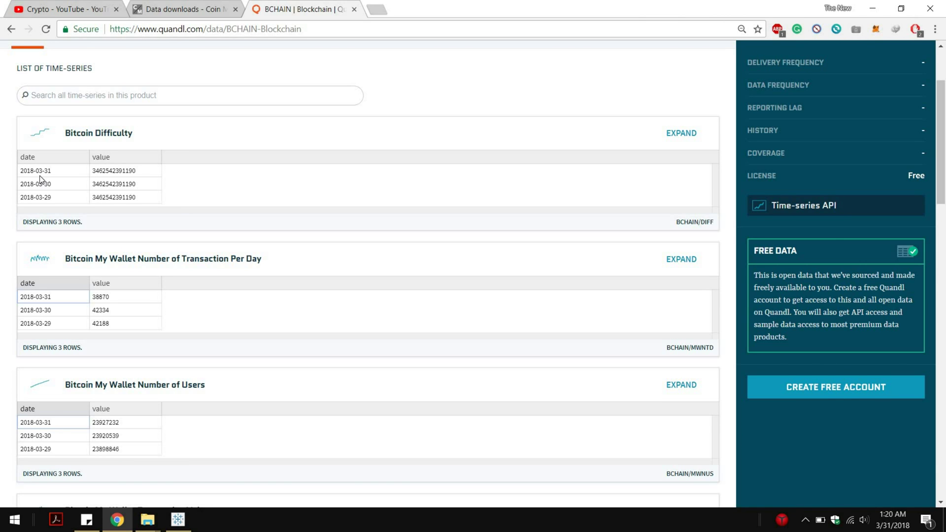
click(196, 9)
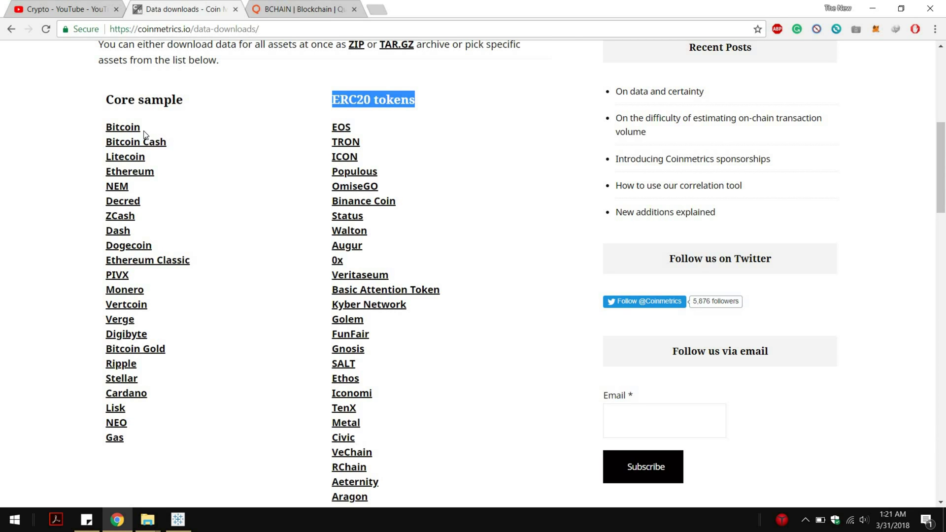
click(318, 8)
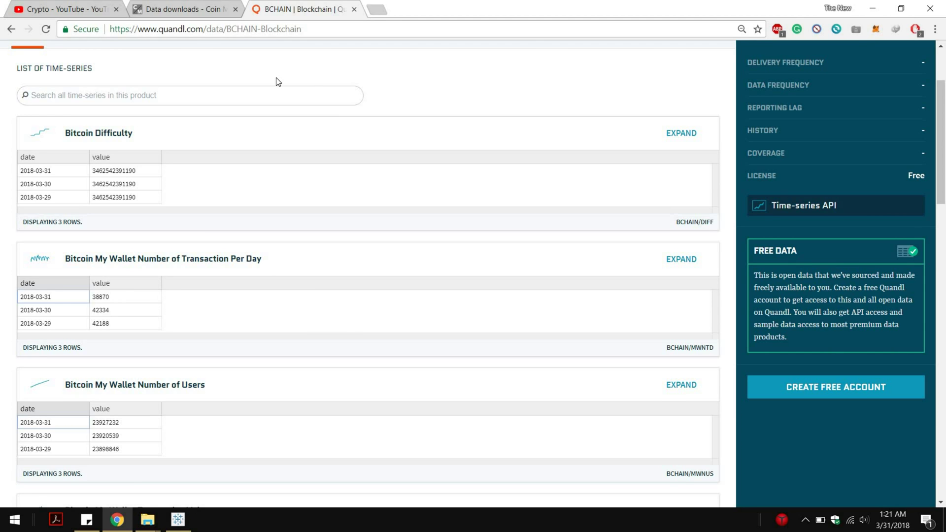
Step: Flip between Coin Metrics and Quandl once more, then minimize Chrome and bring Tableau back
click(182, 11)
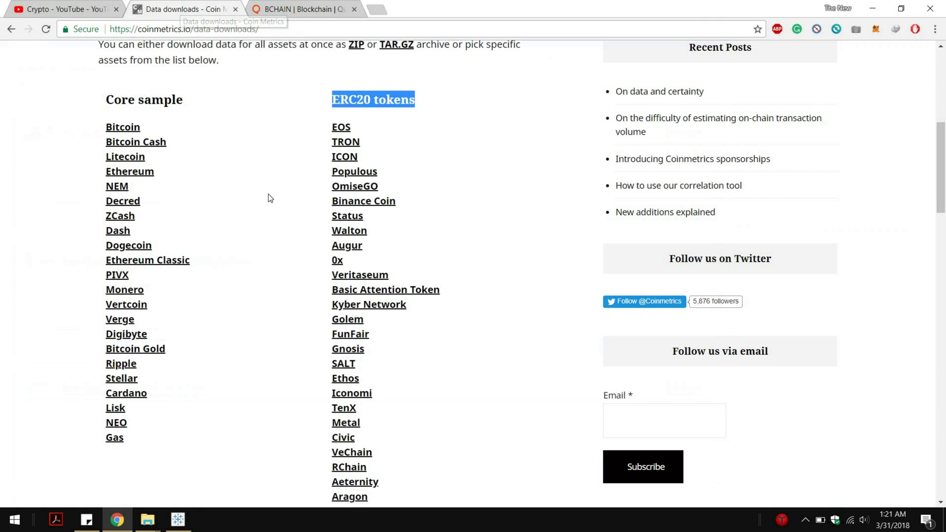
click(287, 16)
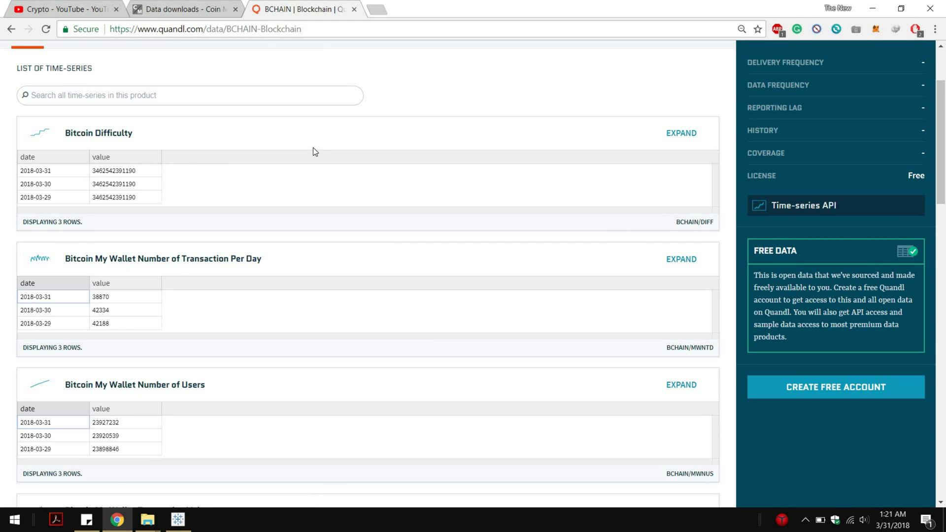
click(180, 12)
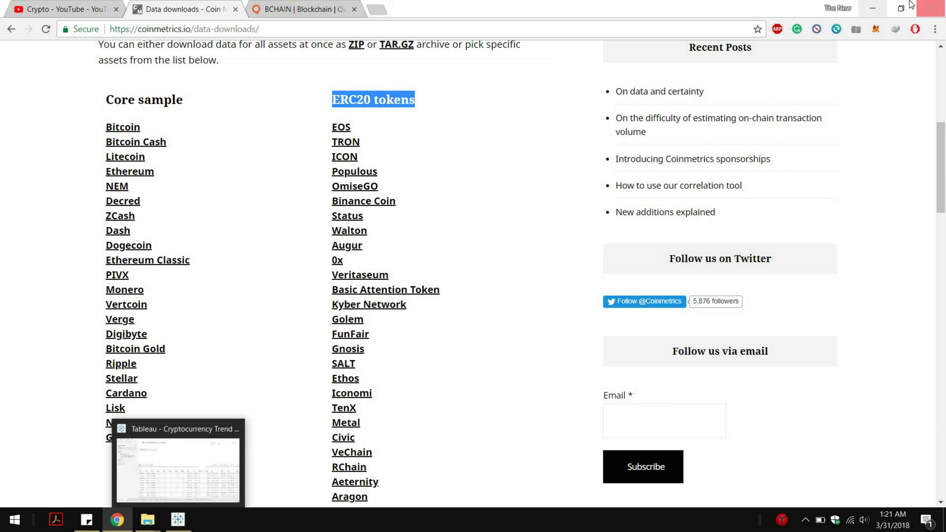
click(871, 8)
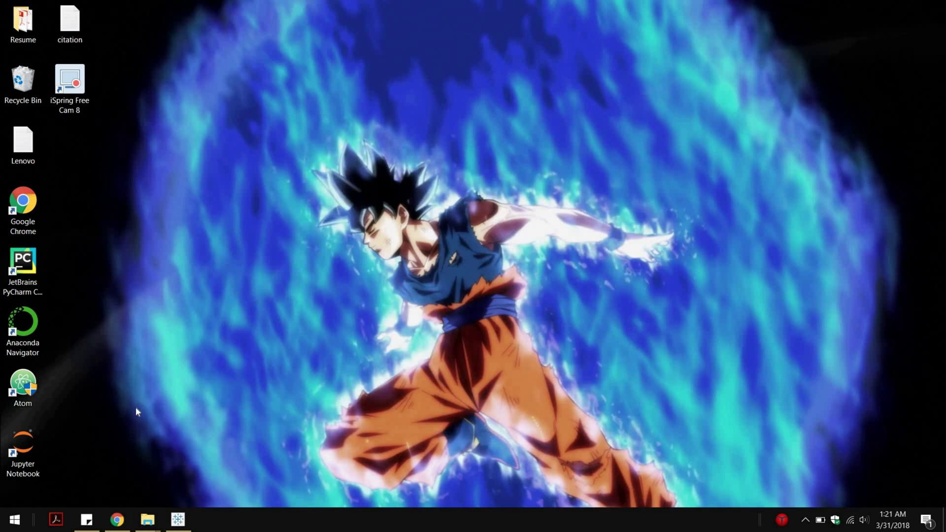
click(177, 520)
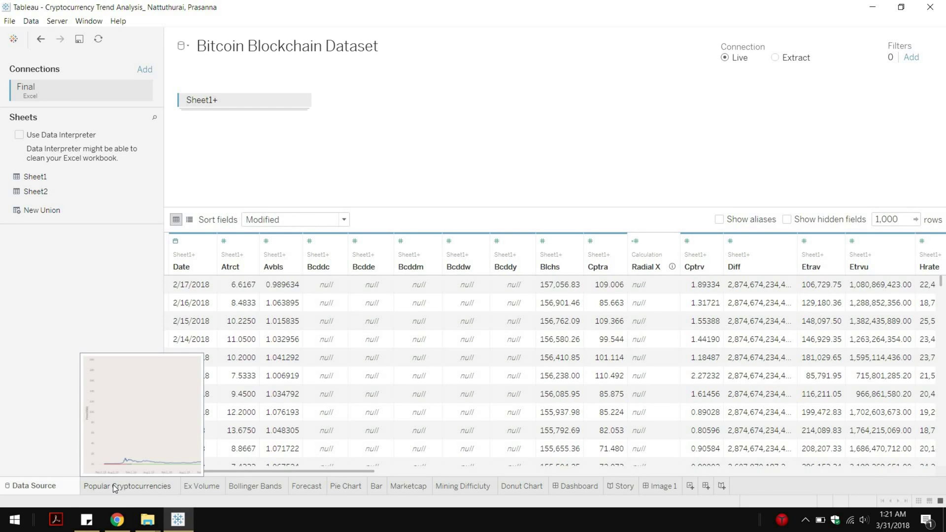
Step: View the Popular Cryptocurrencies sheet's Top Cryptocurrency Price(USD) Trend chart, with Btc at 9,488
click(114, 485)
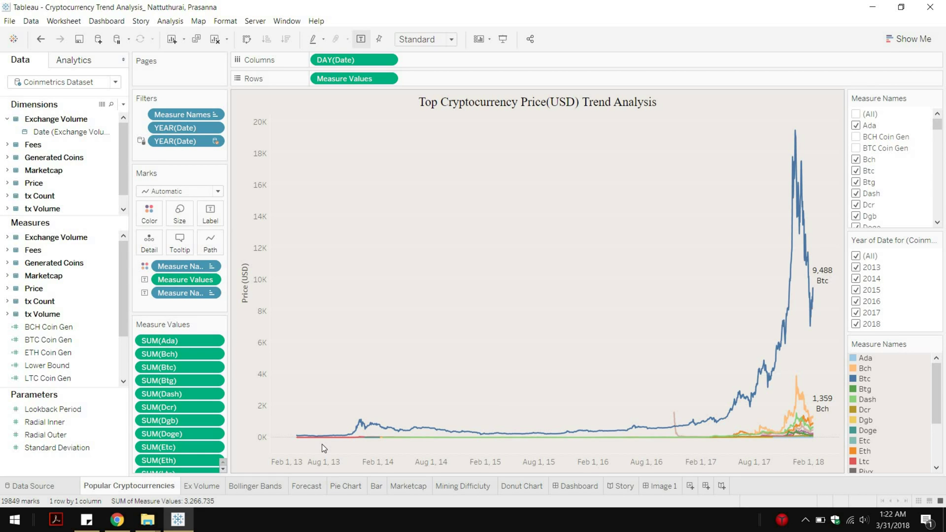
scroll(900, 402, down, 2)
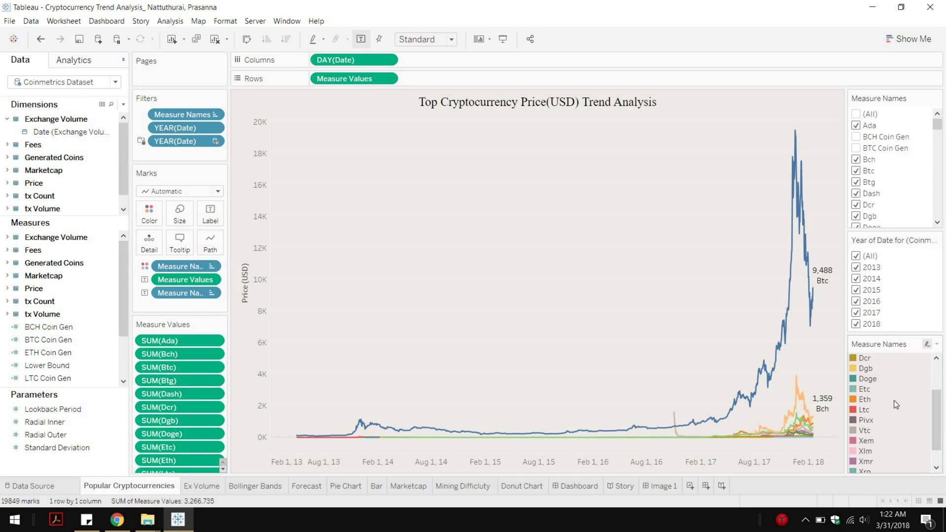
scroll(896, 404, up, 2)
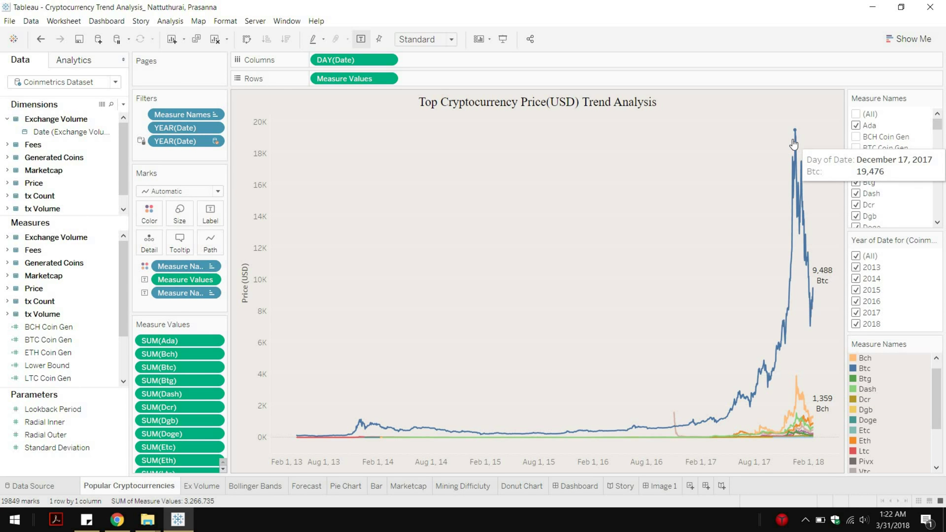
Step: Review the Ex Volume exchange-volume chart, briefly returning to Popular Cryptocurrencies
click(206, 489)
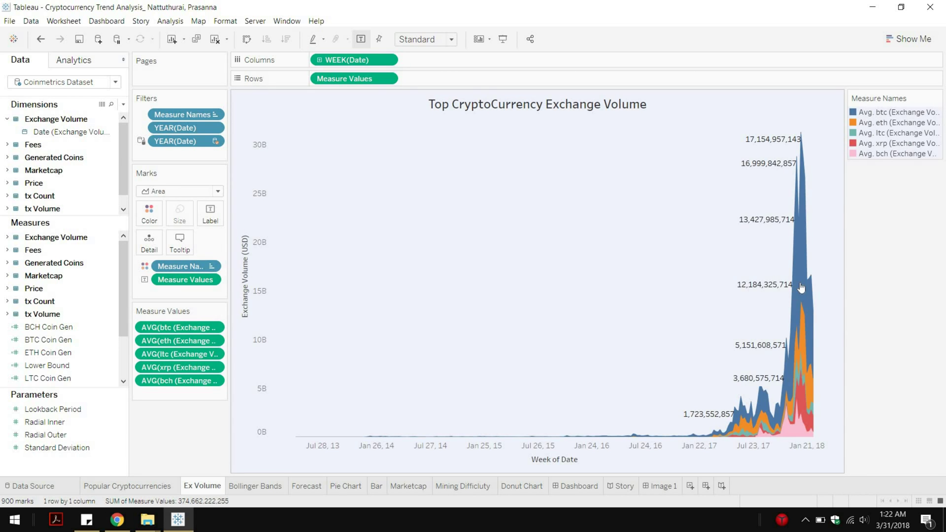
mouse_move(800, 287)
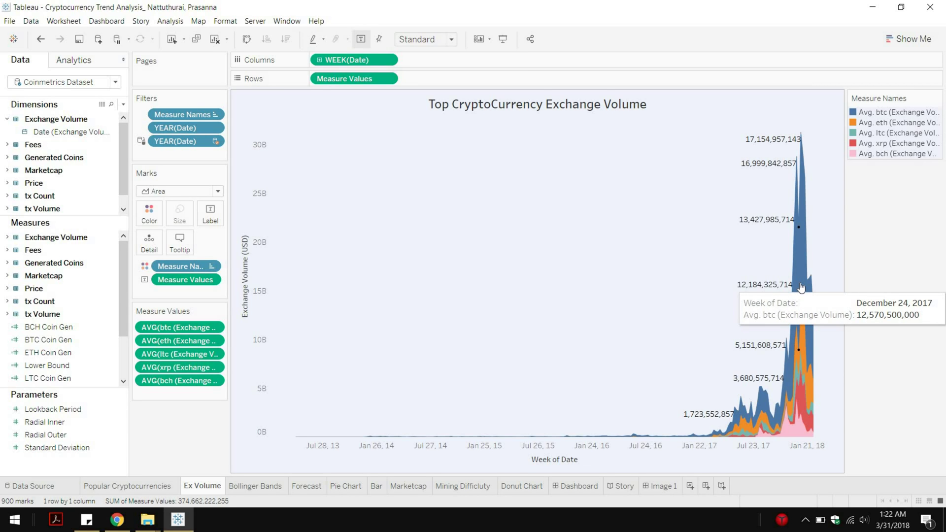
mouse_move(800, 320)
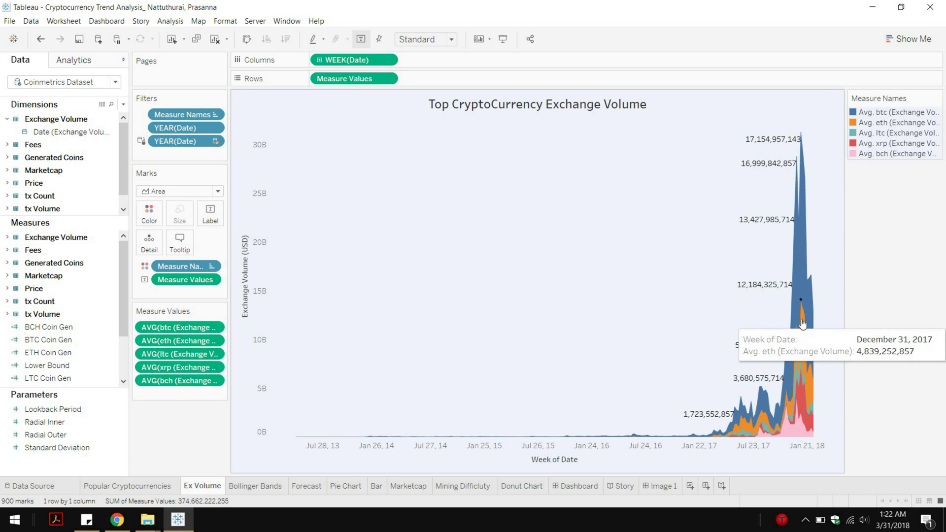
click(104, 488)
mouse_move(792, 402)
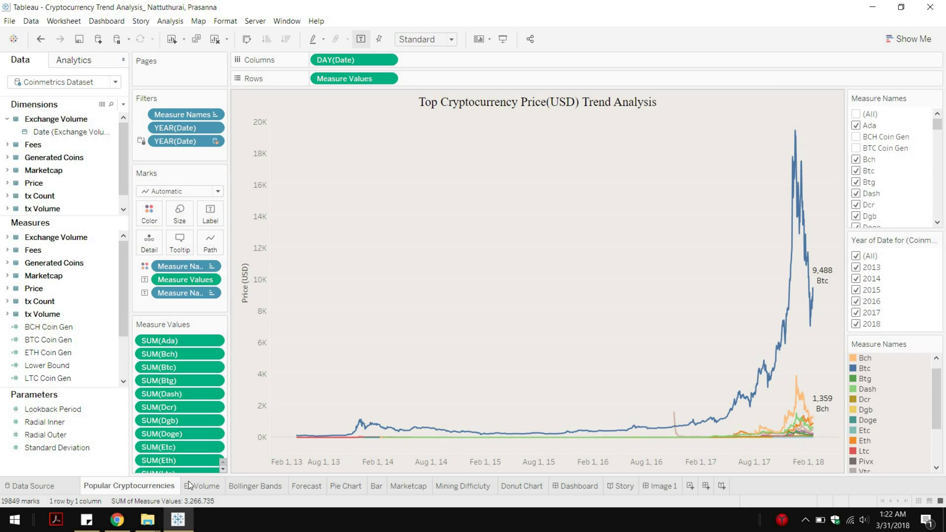
click(212, 485)
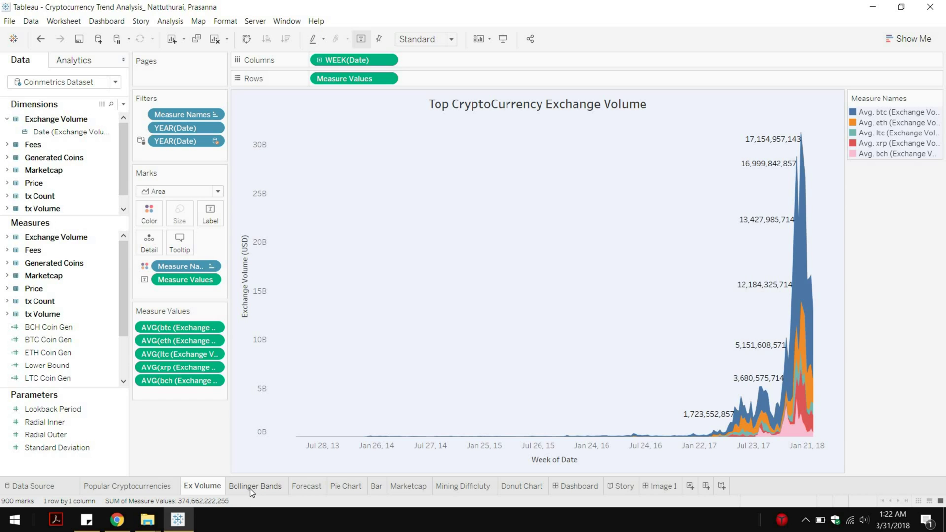
Step: Show the Bollinger Bands sheet: Upper Bound 12,125, Moving AVG_btc 9,332, Lower Bound 6,538
mouse_move(248, 482)
mouse_move(803, 350)
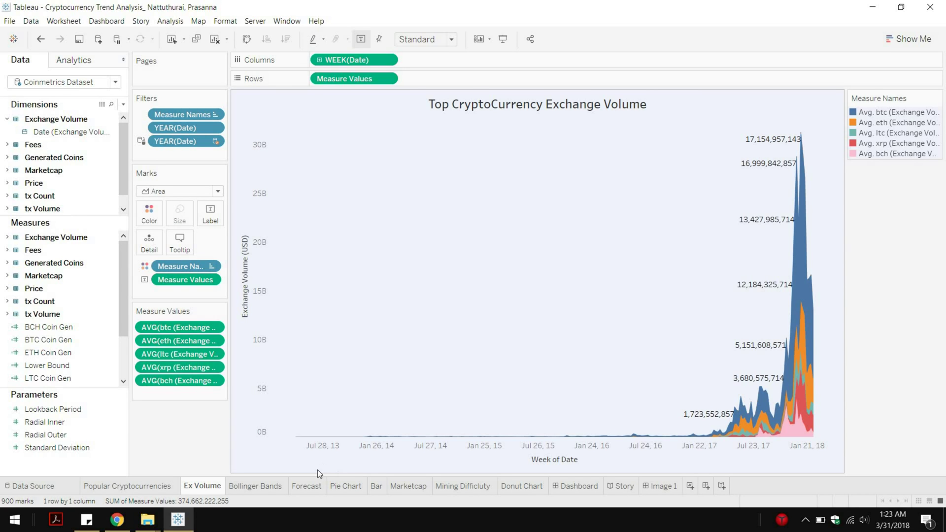
mouse_move(261, 483)
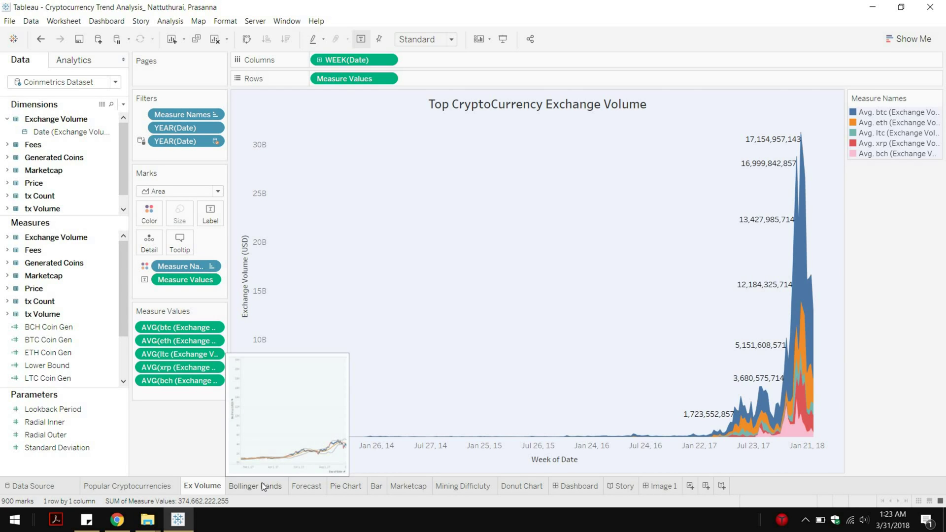
click(235, 489)
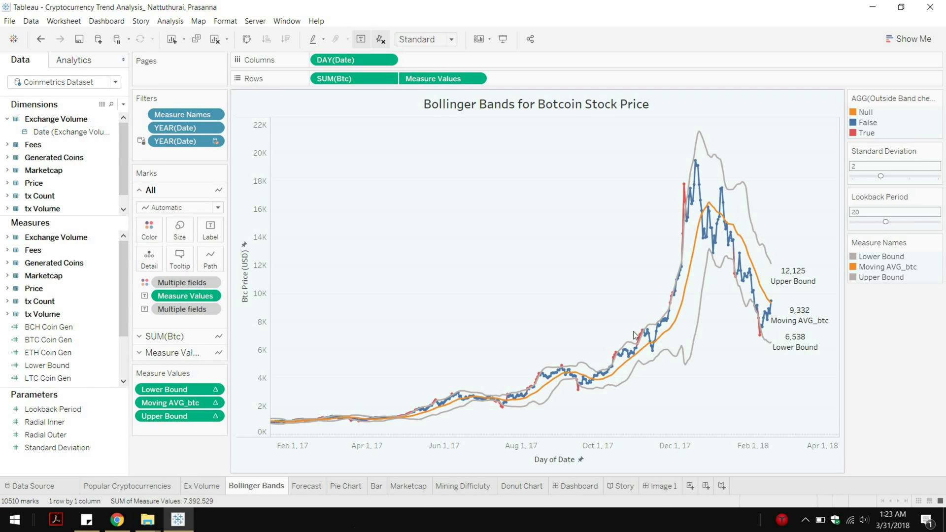
mouse_move(680, 339)
mouse_move(717, 248)
mouse_move(637, 346)
mouse_move(698, 224)
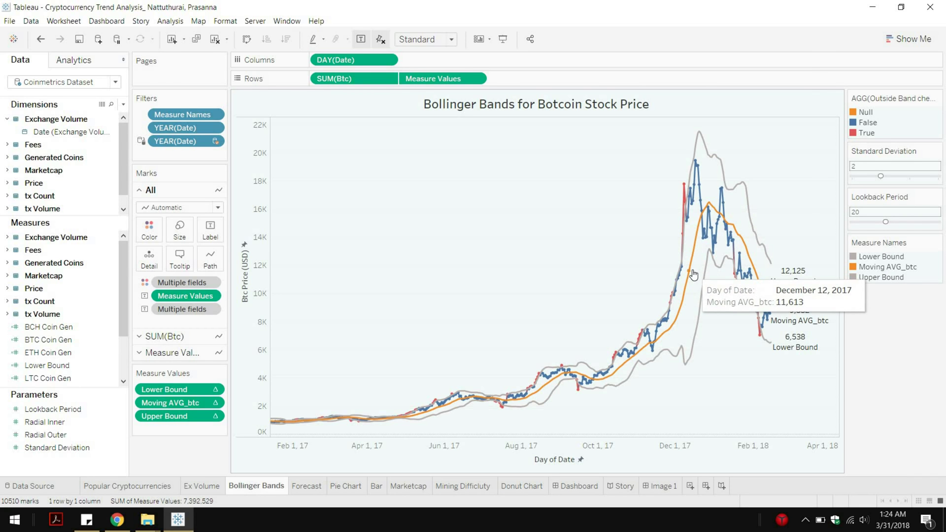
mouse_move(691, 279)
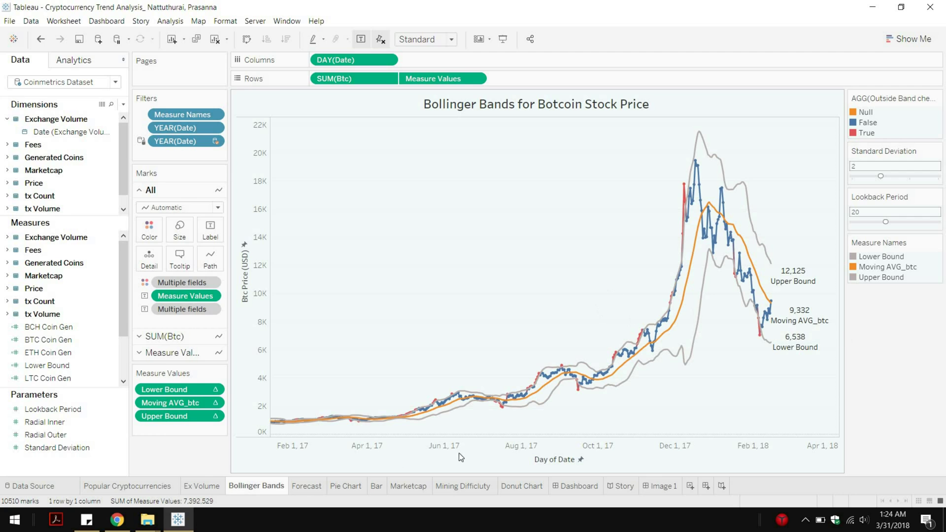
click(303, 485)
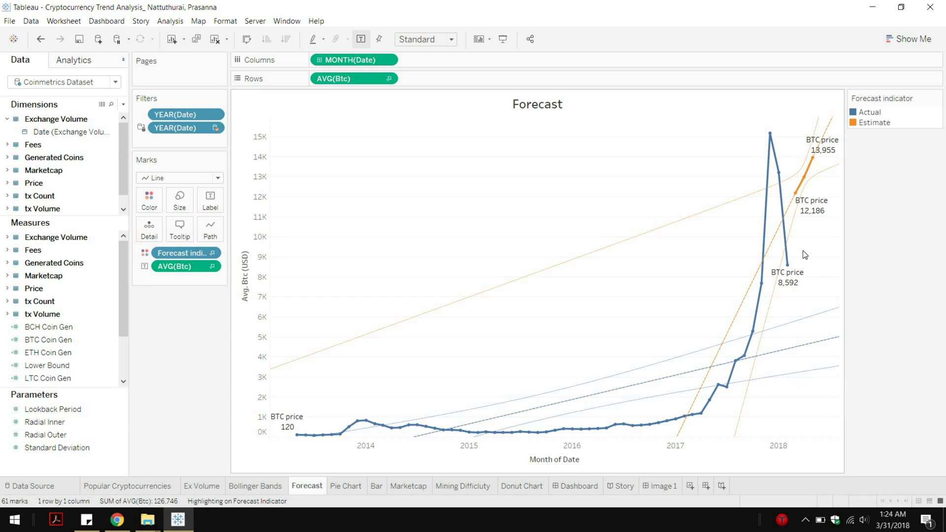
Step: Read the actual, estimate and trend-line tooltips on the Forecast chart of average Bitcoin prices
mouse_move(796, 195)
mouse_move(783, 217)
mouse_move(817, 216)
mouse_move(792, 269)
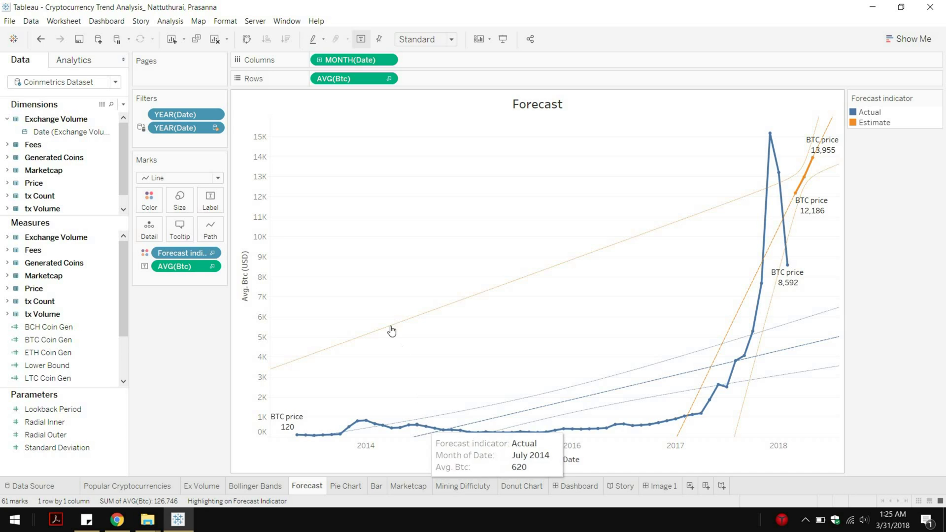
mouse_move(391, 331)
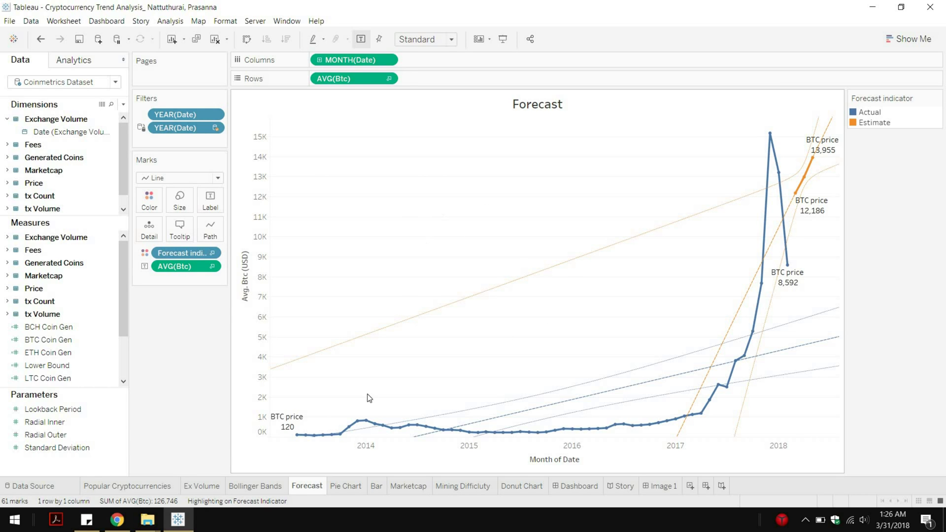
click(339, 487)
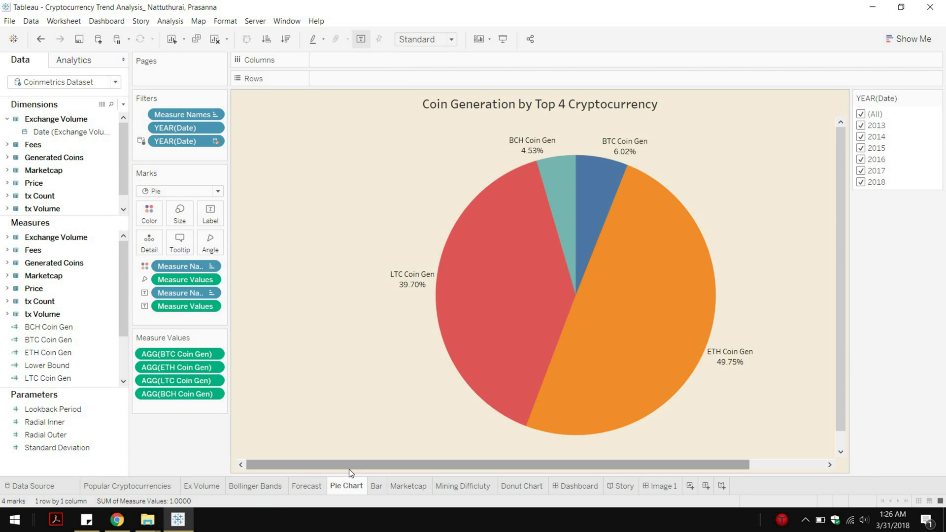
Step: Check the pie slice percentages: ETH 49.75%, LTC 39.70%, BTC 6.02%, BCH 4.53%
mouse_move(502, 341)
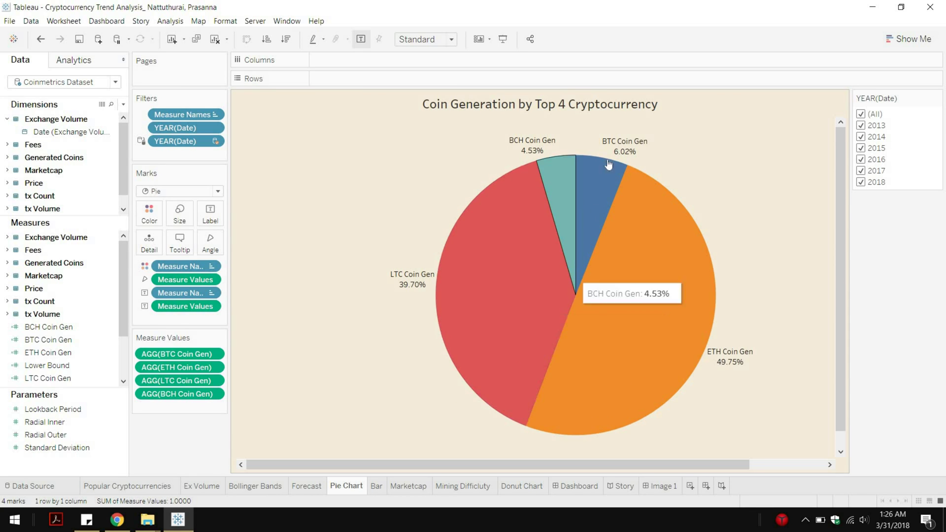
mouse_move(626, 156)
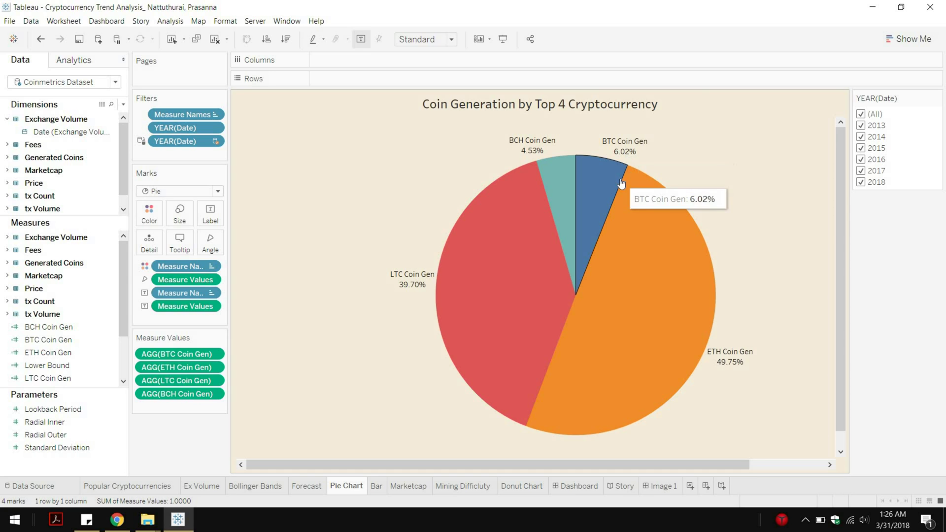
mouse_move(635, 271)
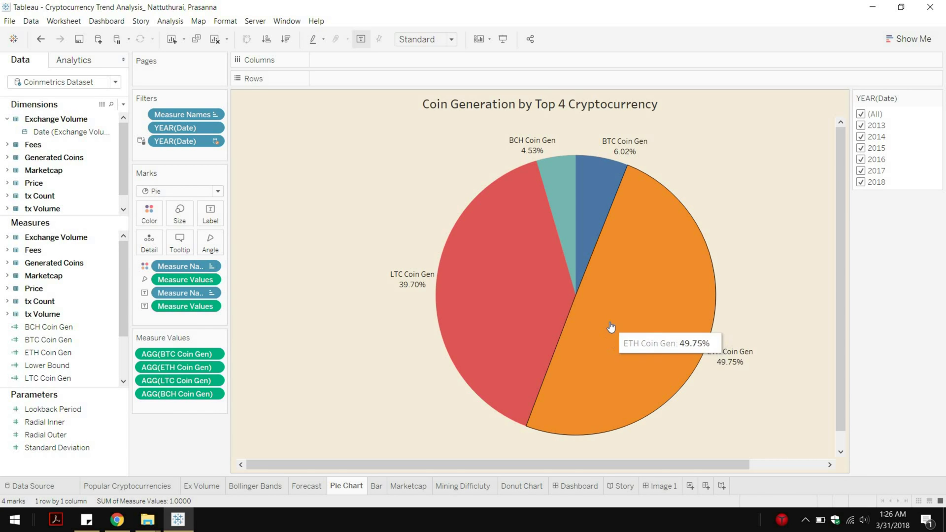
mouse_move(589, 237)
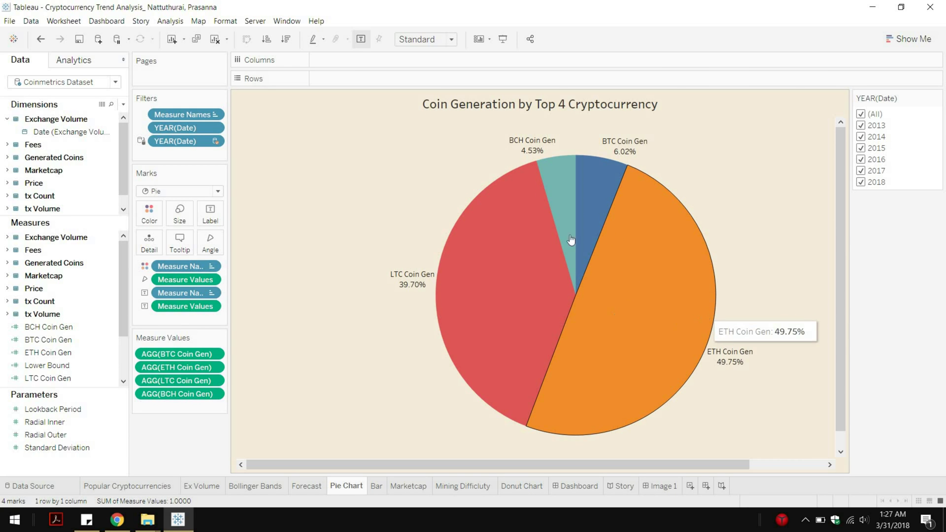
mouse_move(480, 362)
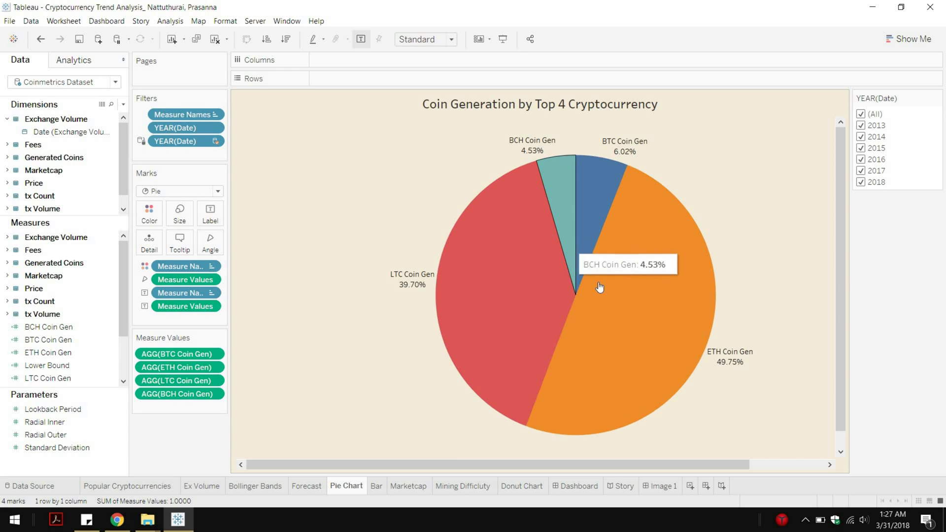
mouse_move(600, 289)
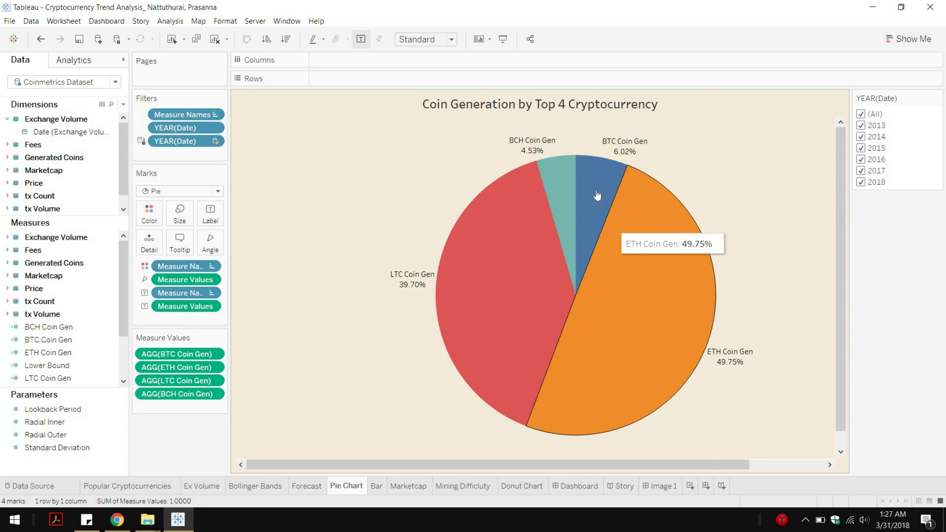
mouse_move(597, 195)
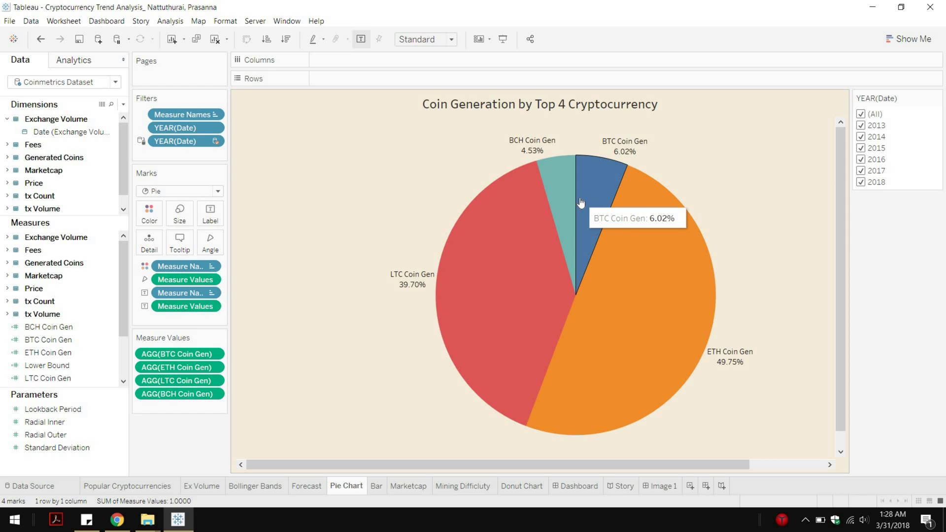
Step: Show the Bar sheet of yearly total transaction fees and read the 2015 and 2018 tooltips
click(378, 485)
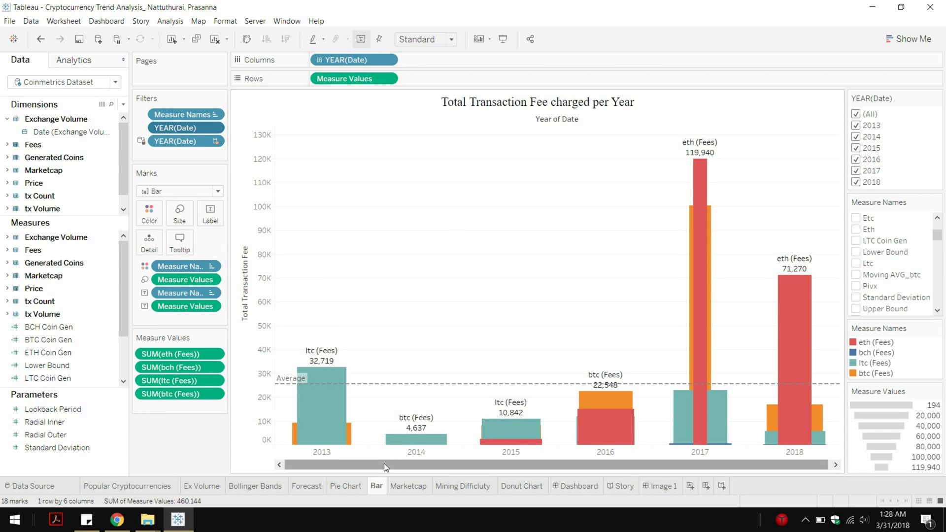
mouse_move(501, 427)
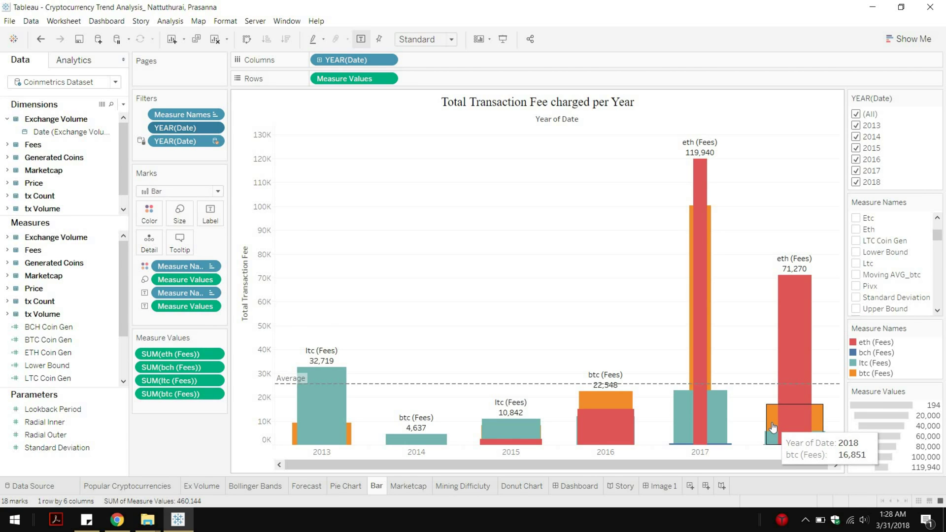
mouse_move(802, 308)
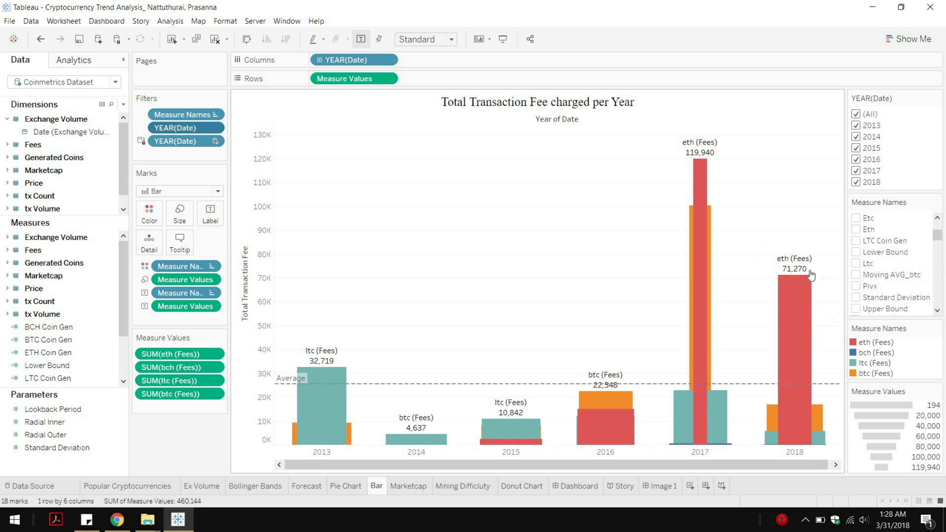
mouse_move(786, 281)
Step: Glance at the BTC Marketcap box plot, return to Bollinger Bands, then reopen Marketcap
click(412, 489)
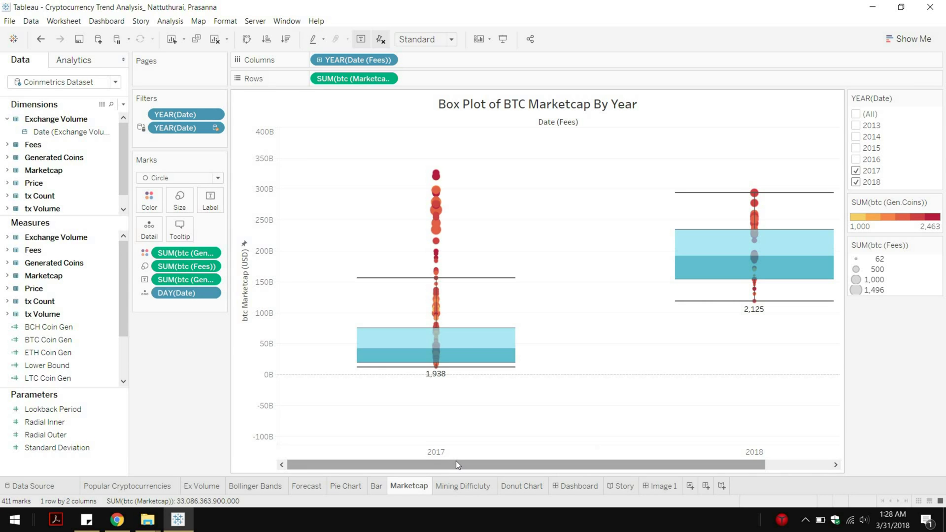
mouse_move(423, 489)
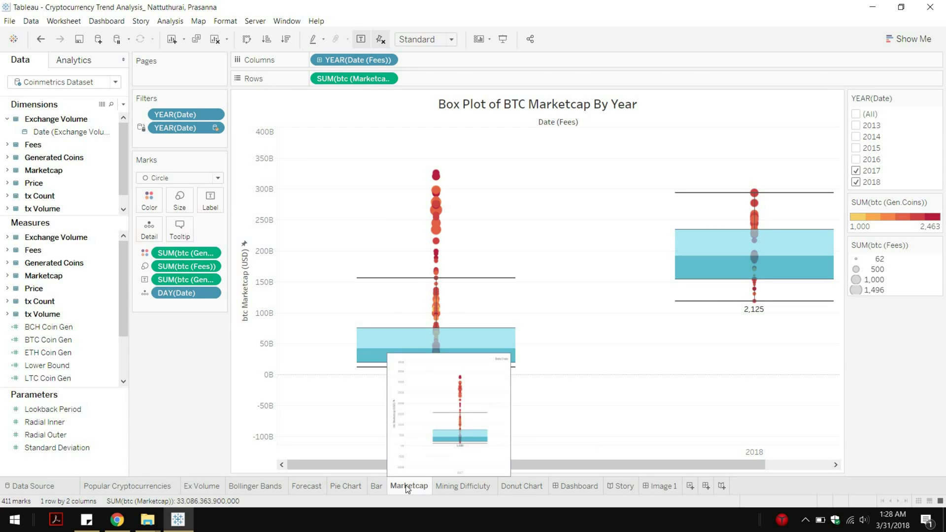
click(258, 489)
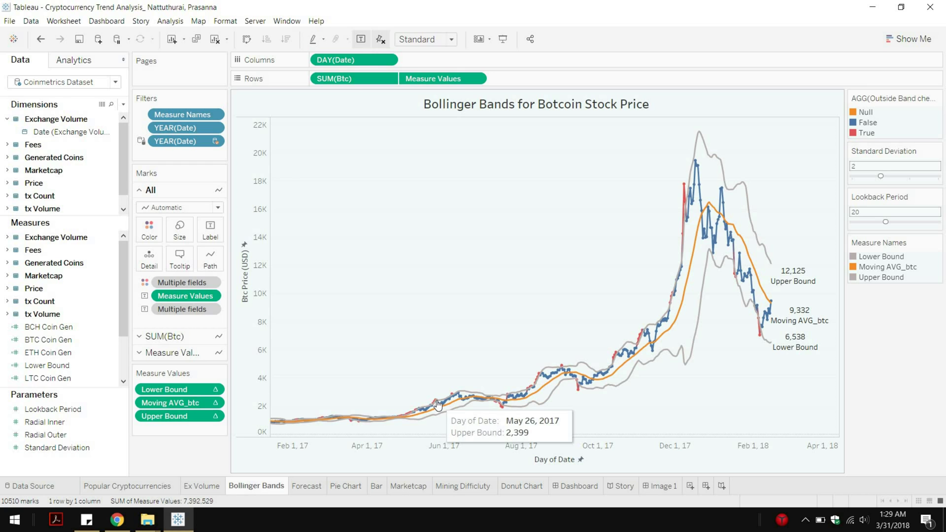
click(409, 488)
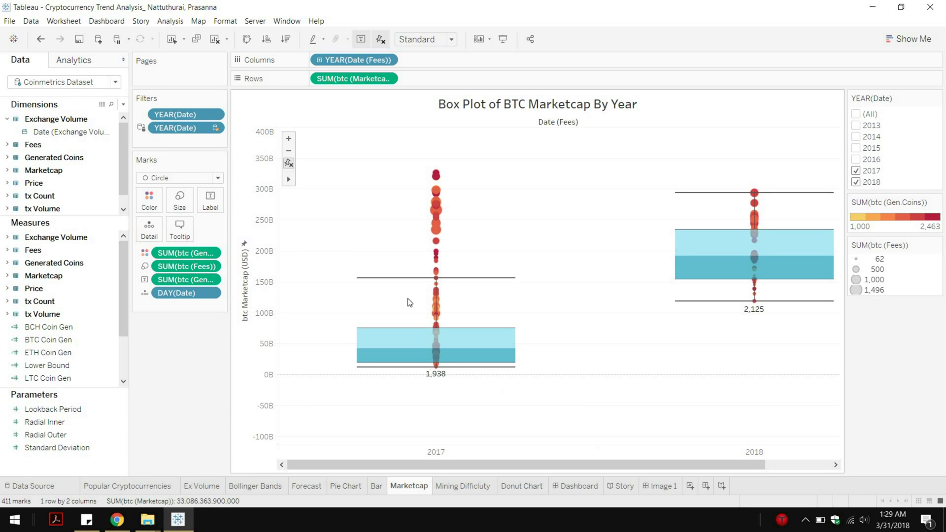
Step: Read the tooltips for the lowest and highest 2017 marks on the BTC Marketcap box plot
mouse_move(438, 368)
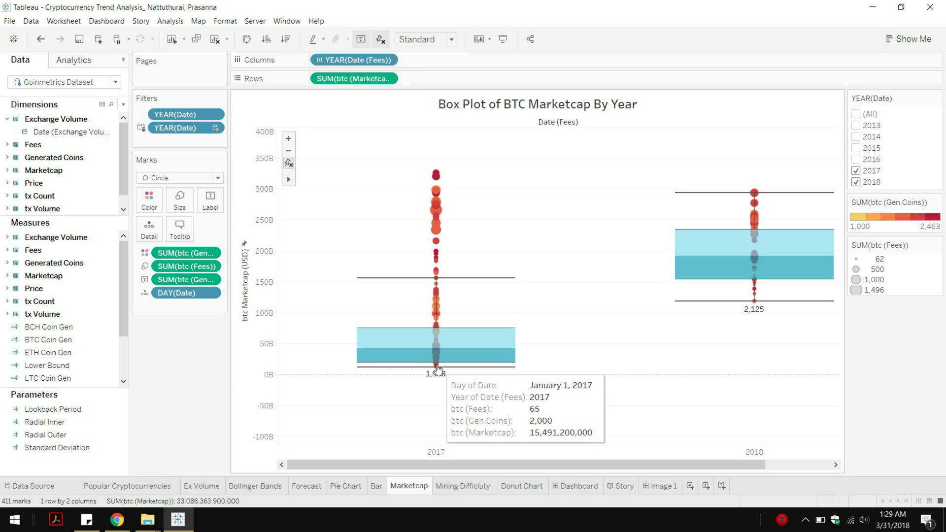
mouse_move(434, 177)
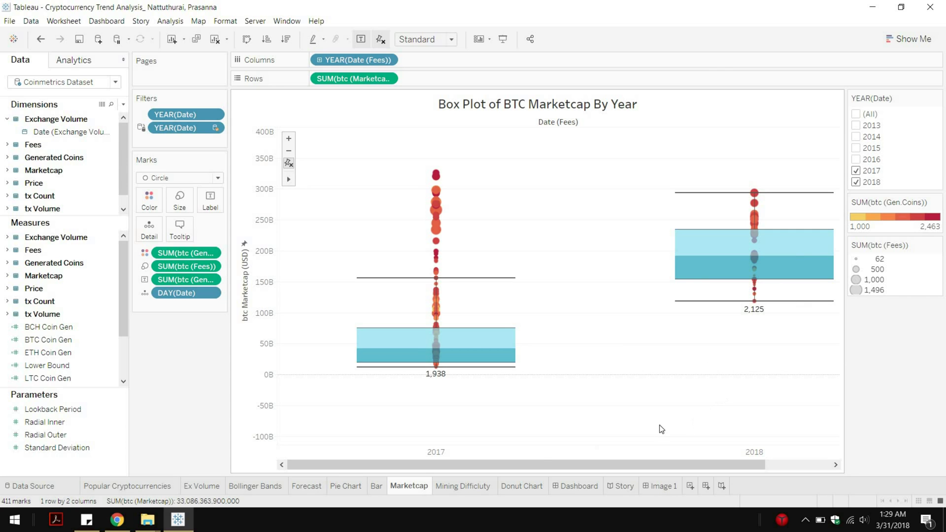
click(453, 487)
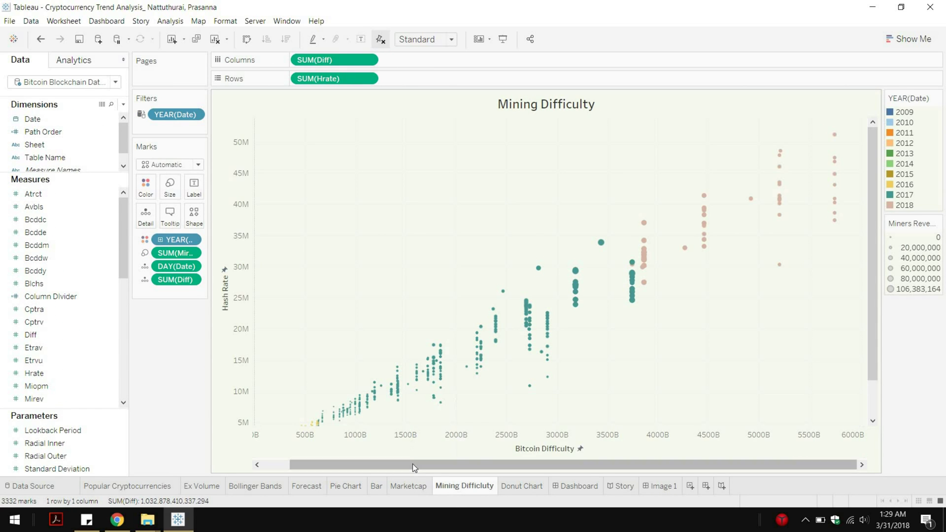
Step: Scroll the Mining Difficulty scatter and inspect its 15 February 2018 peak, Diff 5,749,348,468,840 and Hash Rate 51,158,498
drag(413, 463, 387, 463)
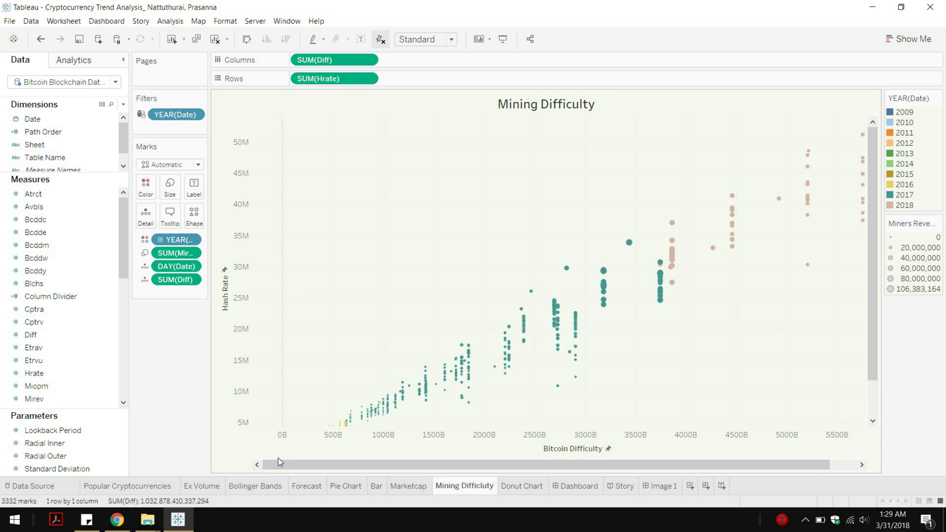
drag(279, 461, 345, 462)
mouse_move(833, 139)
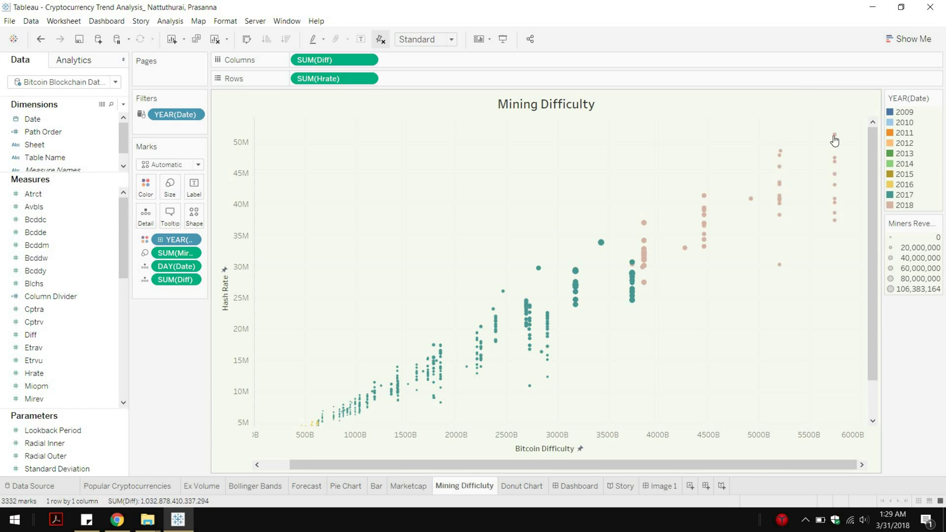
mouse_move(835, 136)
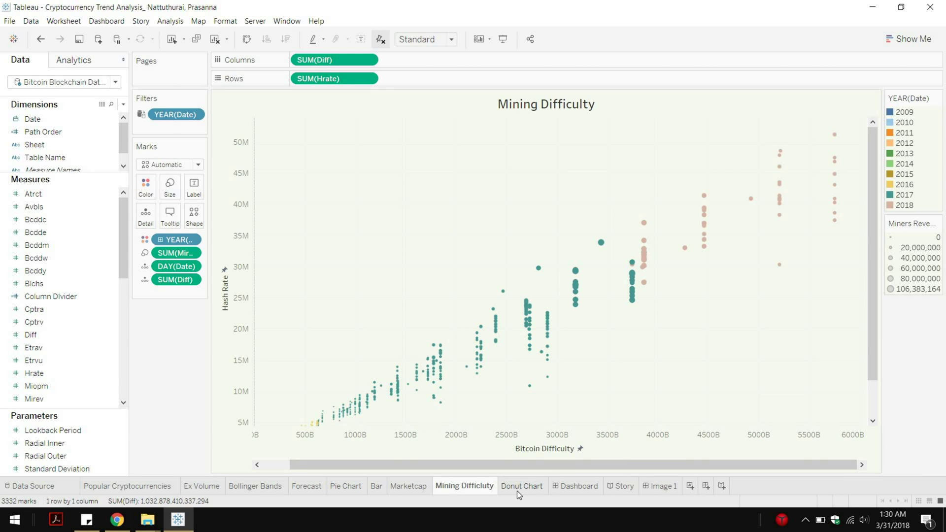
mouse_move(517, 491)
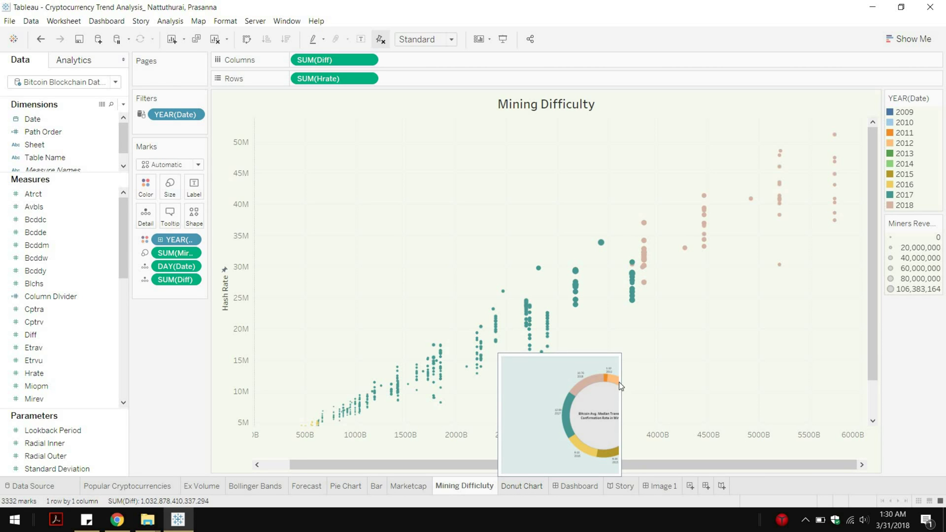
click(528, 491)
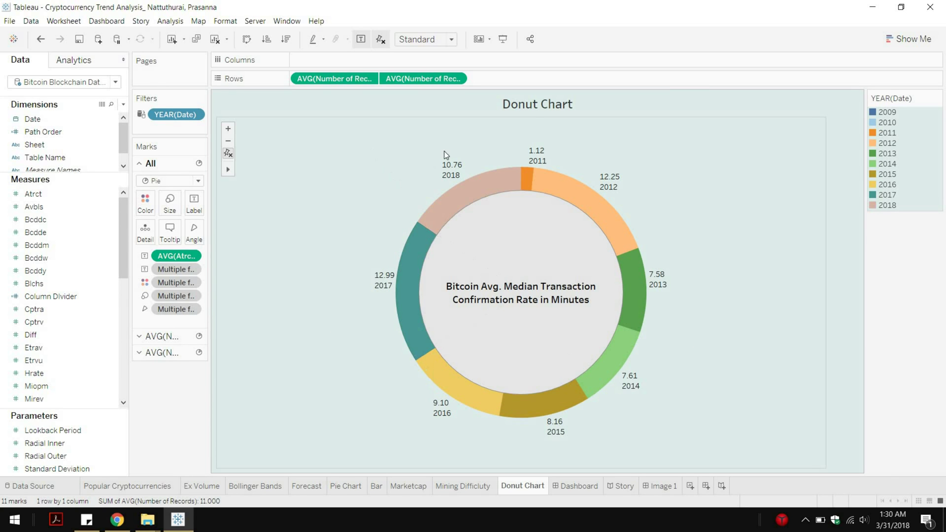
mouse_move(585, 393)
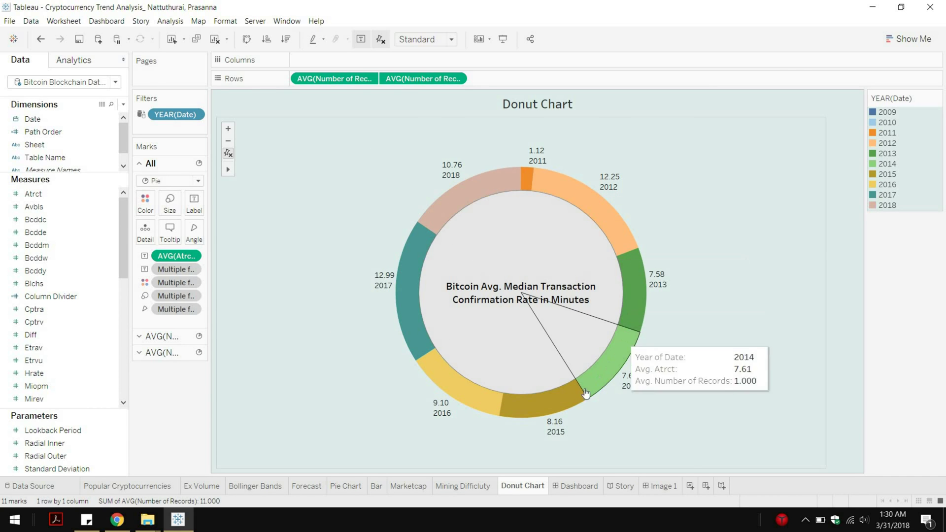
mouse_move(535, 194)
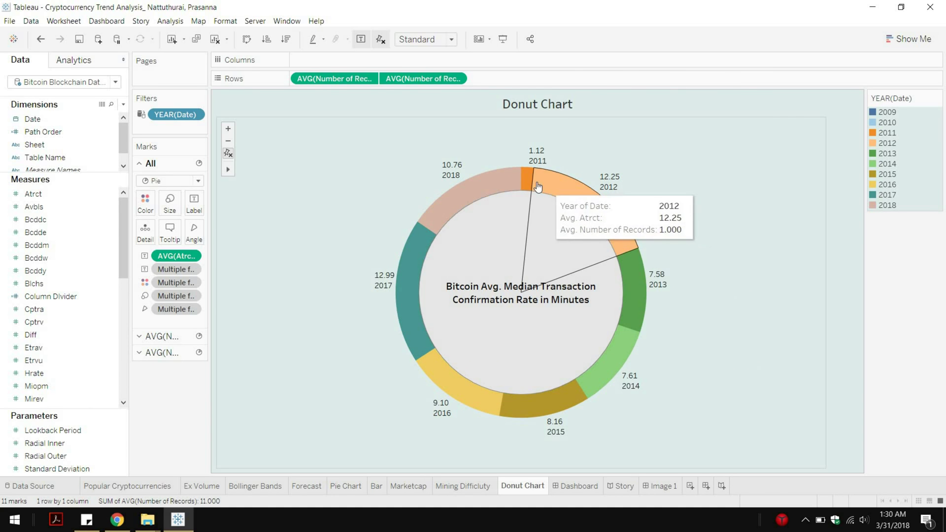
mouse_move(613, 374)
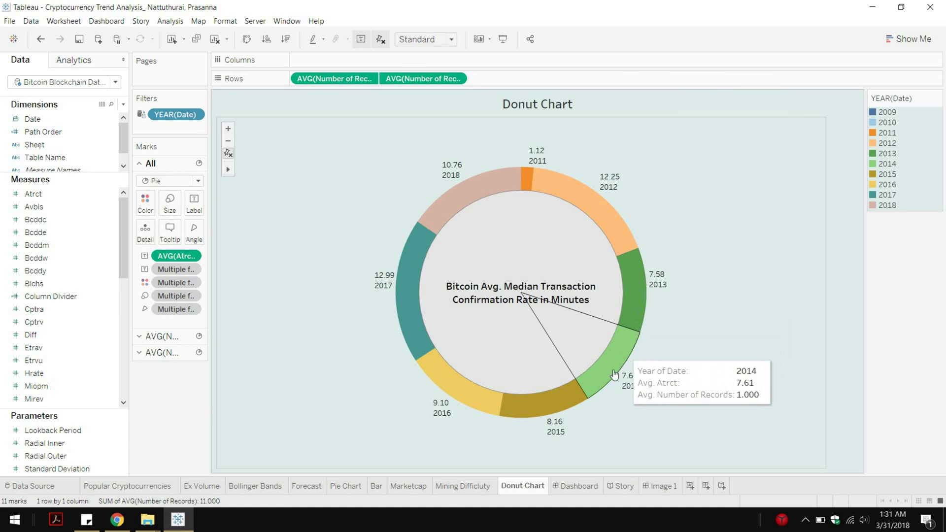
mouse_move(479, 405)
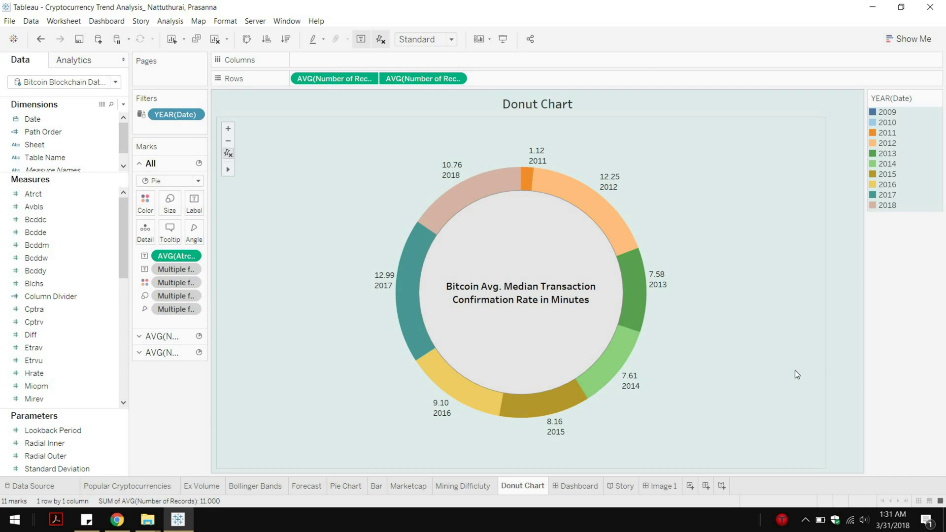
click(575, 481)
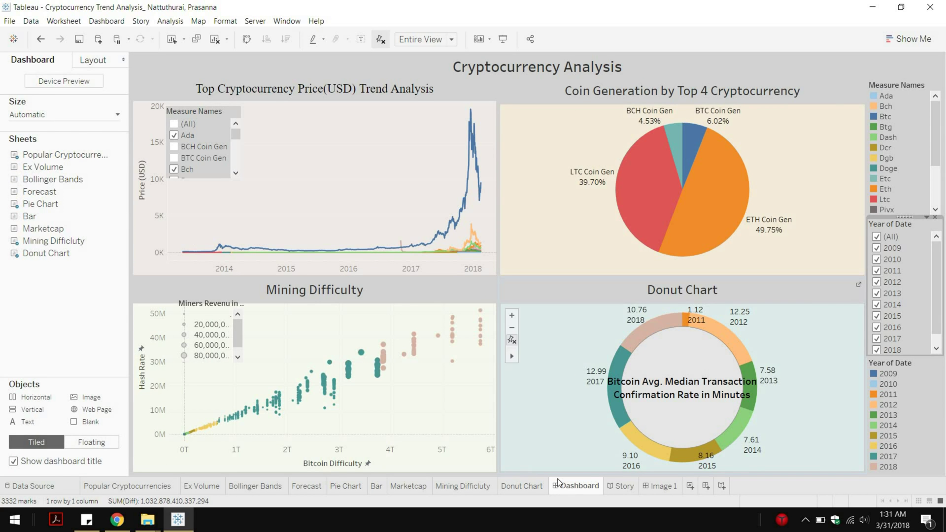
Step: Toggle (All) and then 2018 off and back on in the Year of Date filter, then open the Cryptocurrency Trend Analysis story
mouse_move(558, 482)
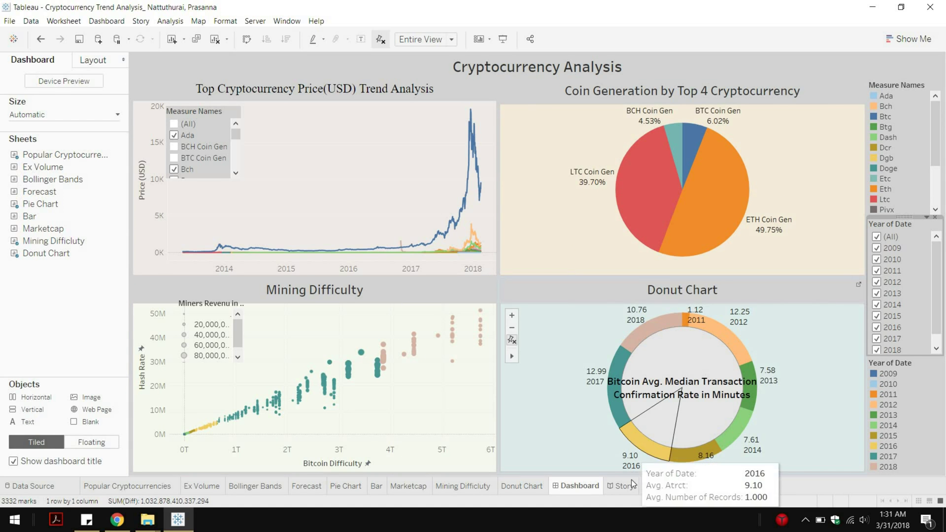
mouse_move(624, 492)
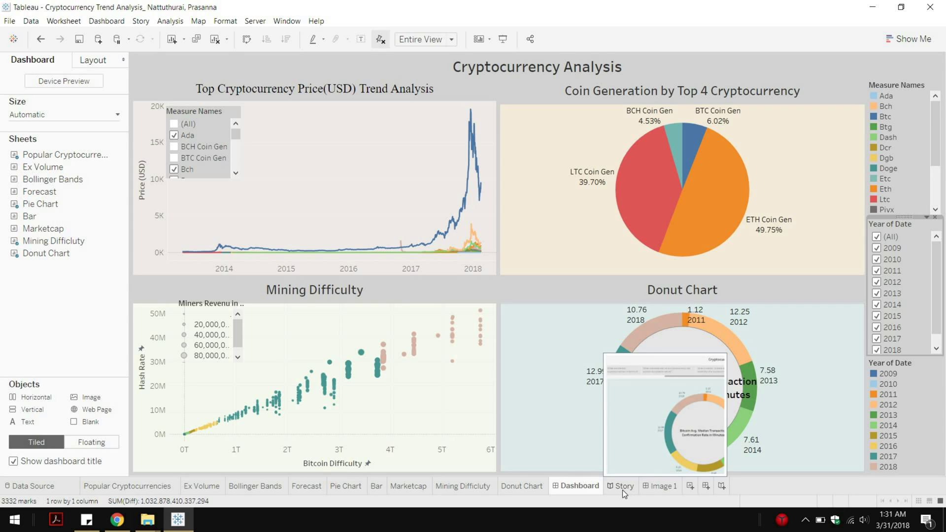
click(876, 237)
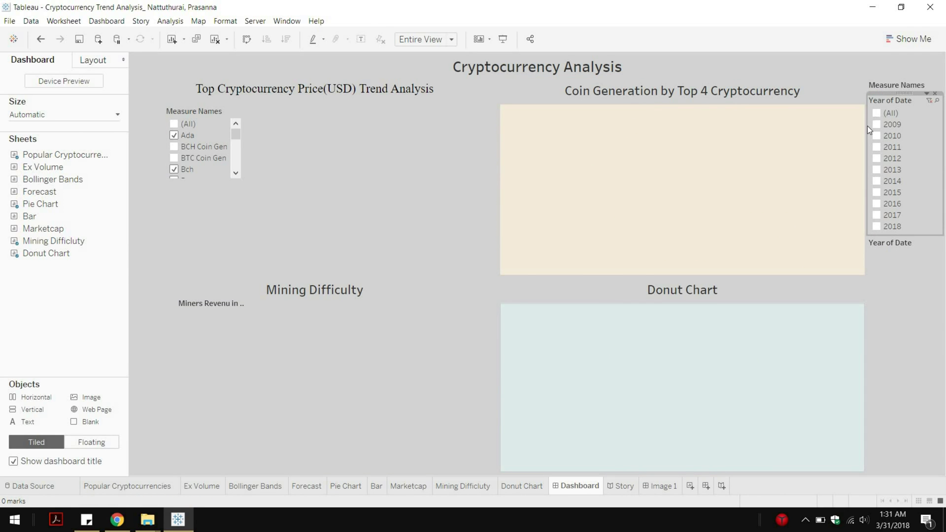
click(876, 113)
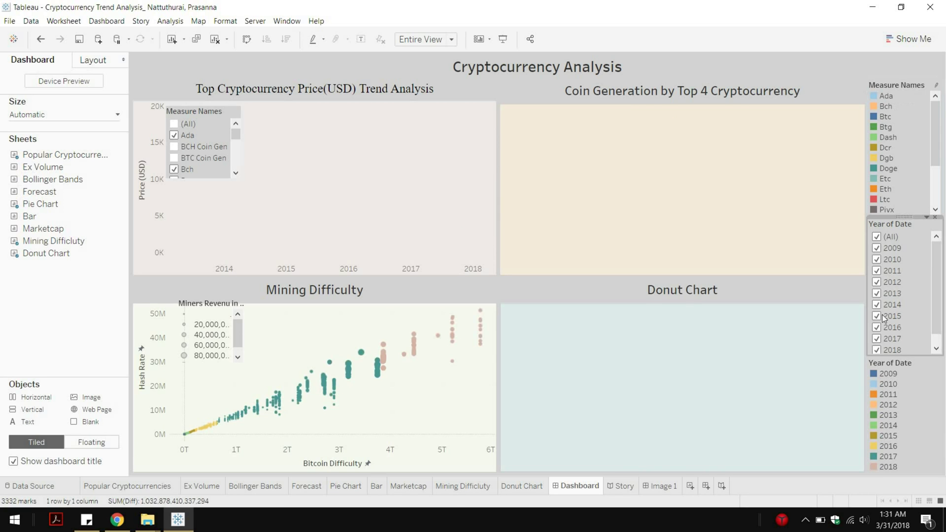
click(878, 351)
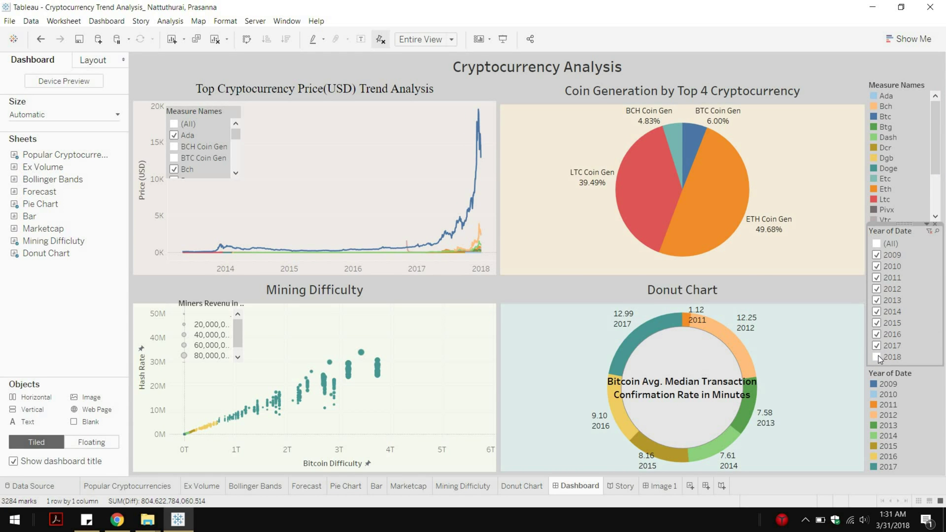
click(878, 356)
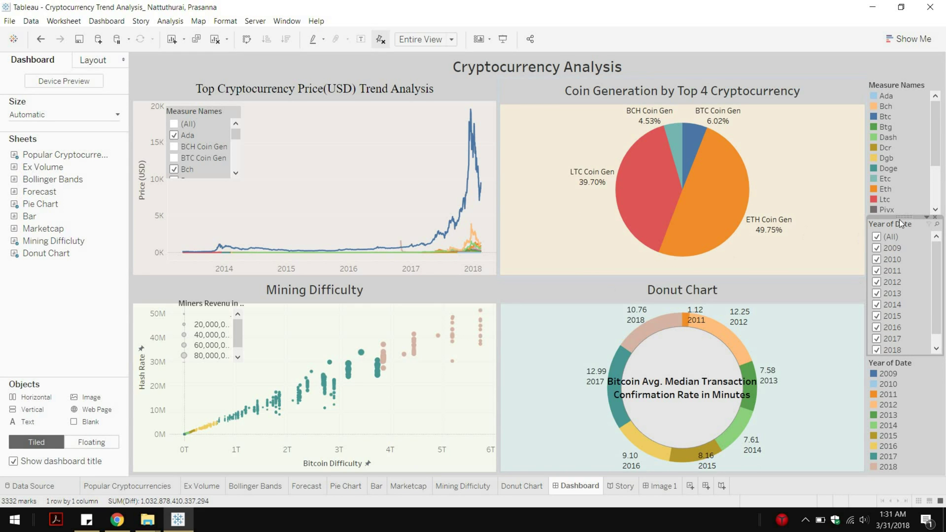
click(613, 488)
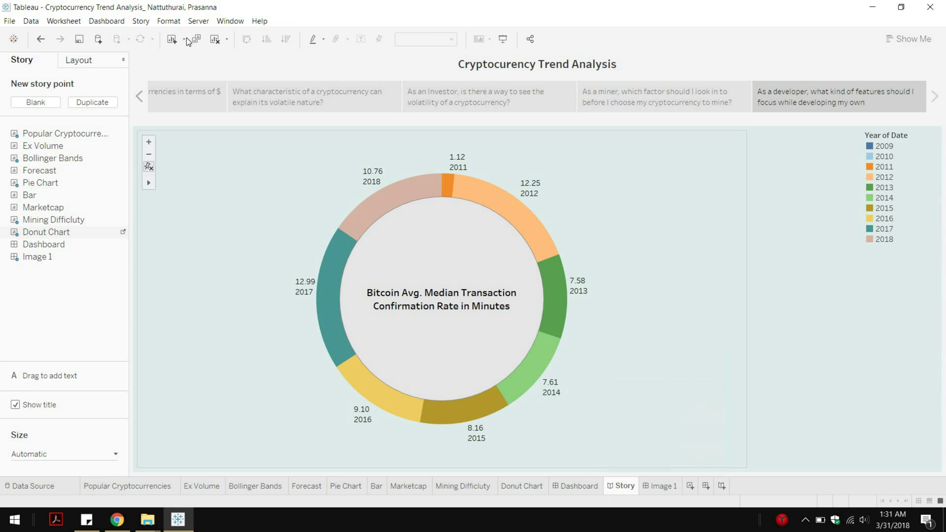
Step: Step back through the story to its first story point
click(142, 96)
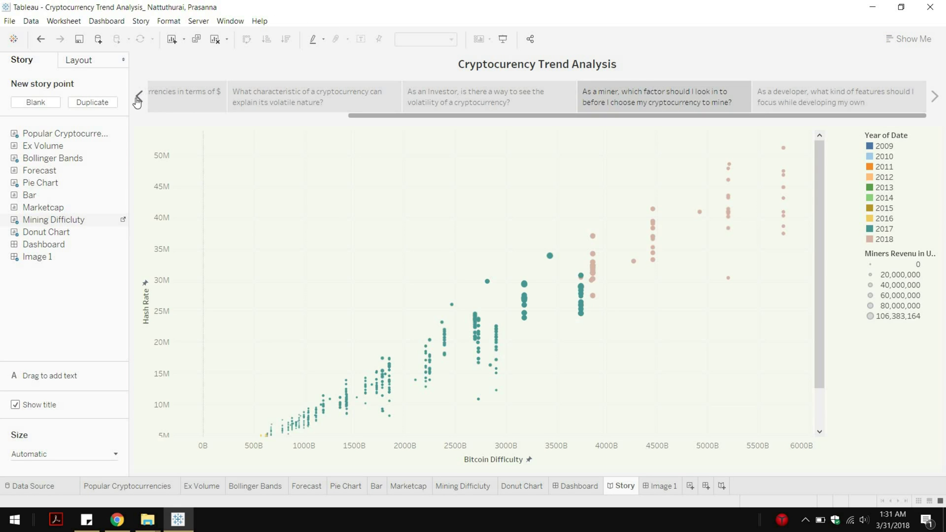
click(140, 101)
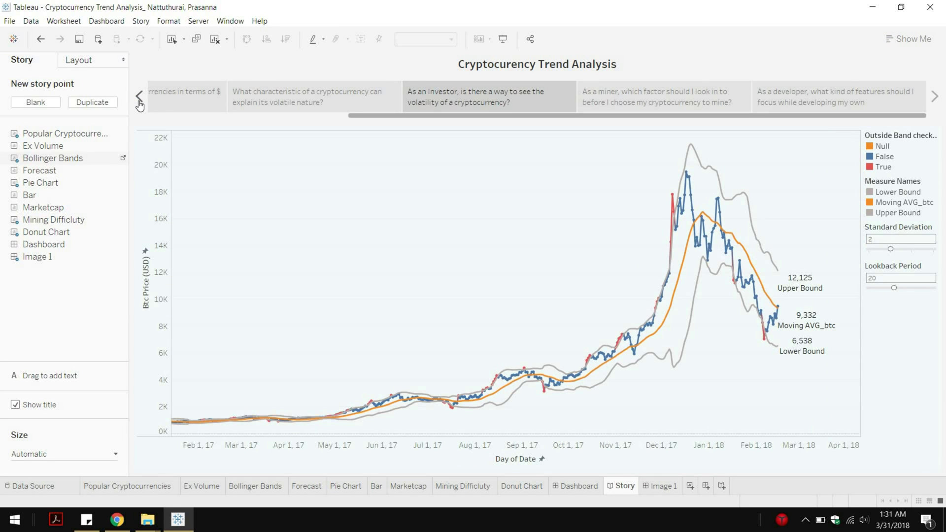
click(139, 101)
click(140, 101)
click(139, 101)
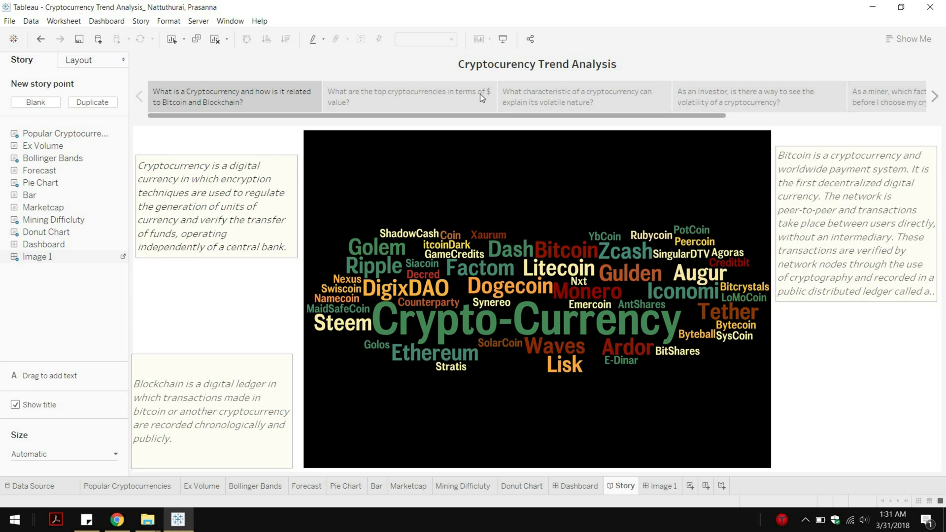
Step: Advance through the volatility pie, Bollinger Bands and miner scatter points to the developer donut chart
click(936, 98)
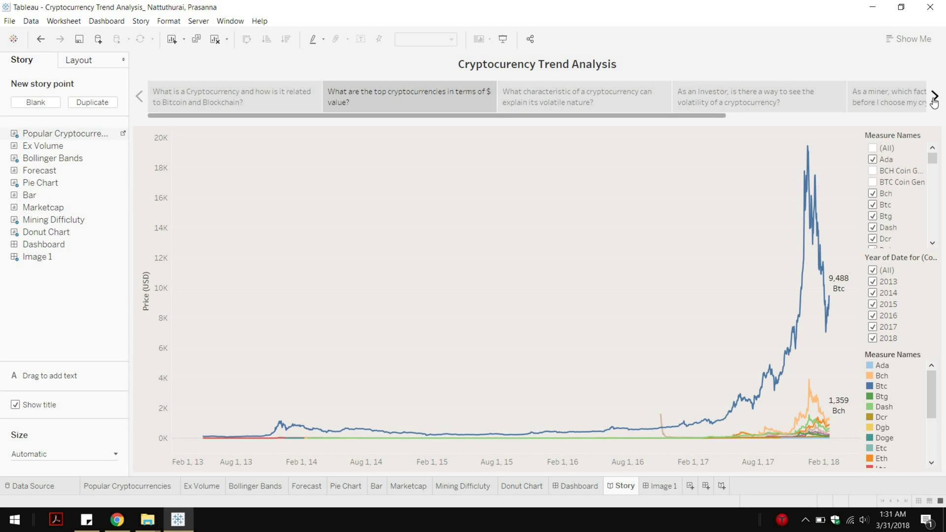
click(936, 98)
click(937, 98)
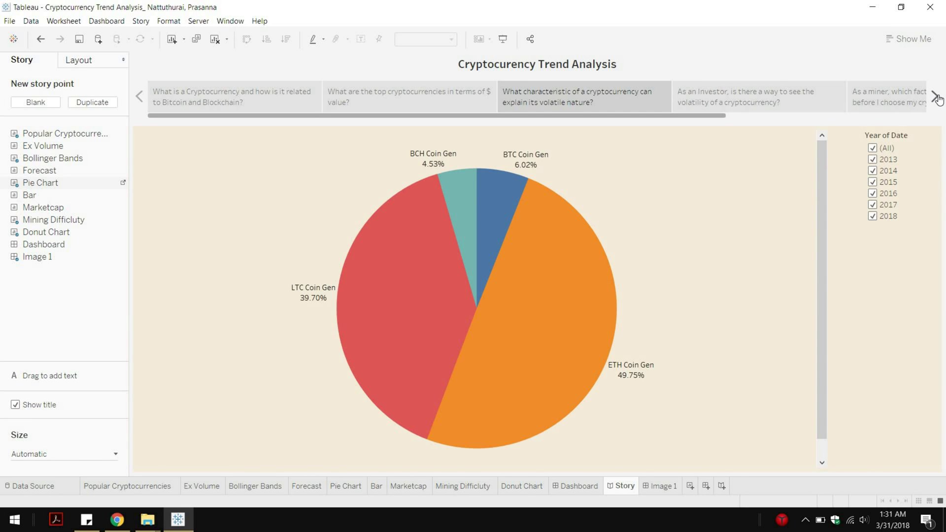
click(936, 97)
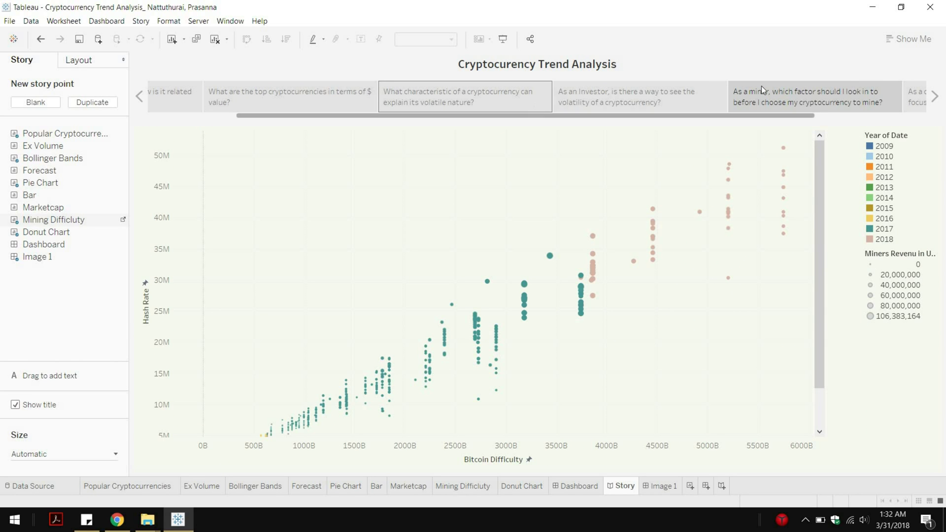
click(935, 98)
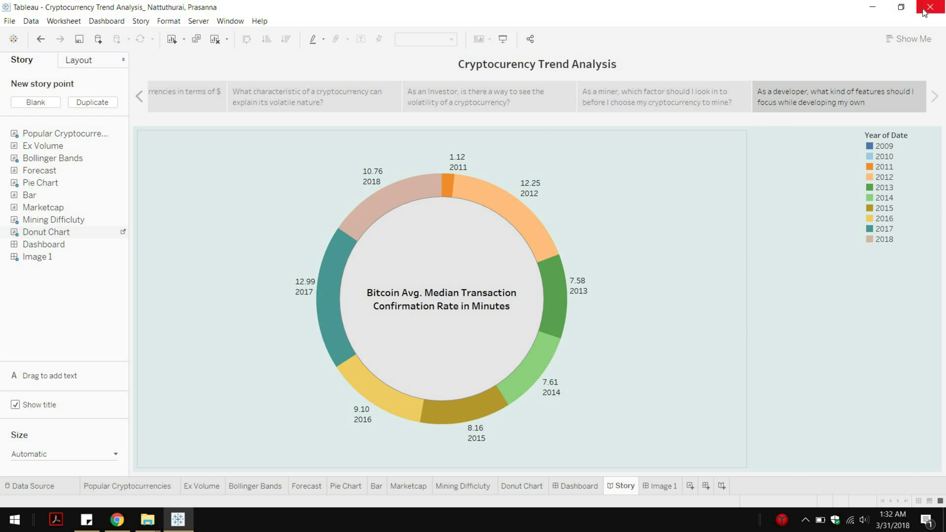
Step: Quit Tableau without saving the workbook and bring up the Coin Metrics page in Chrome
key(alt+F4)
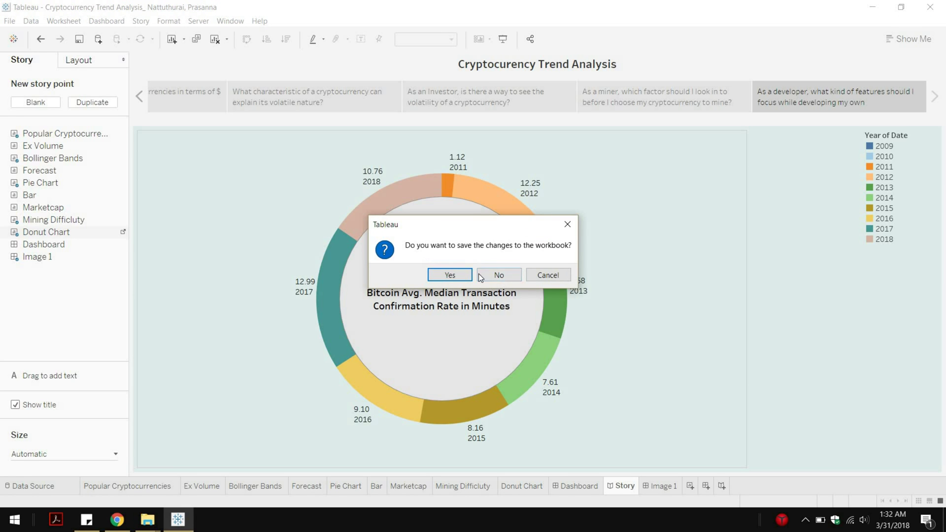
click(498, 275)
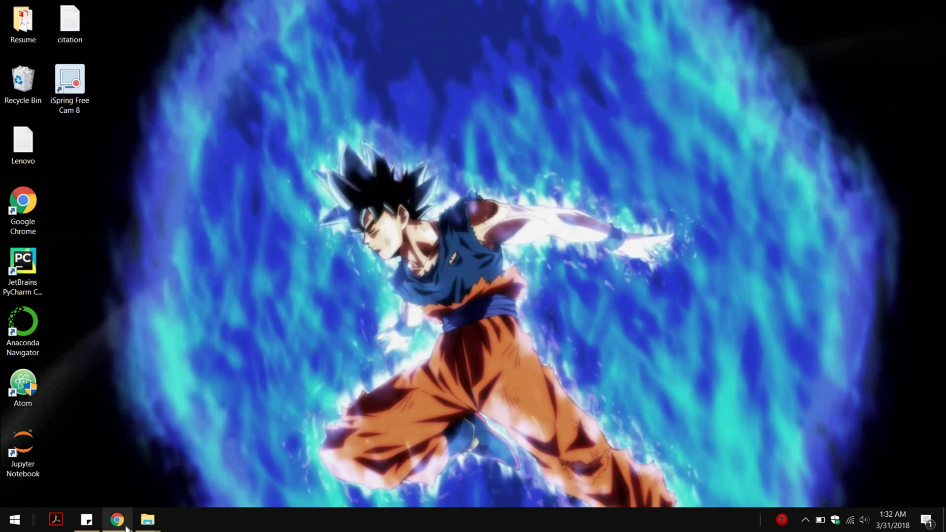
click(116, 519)
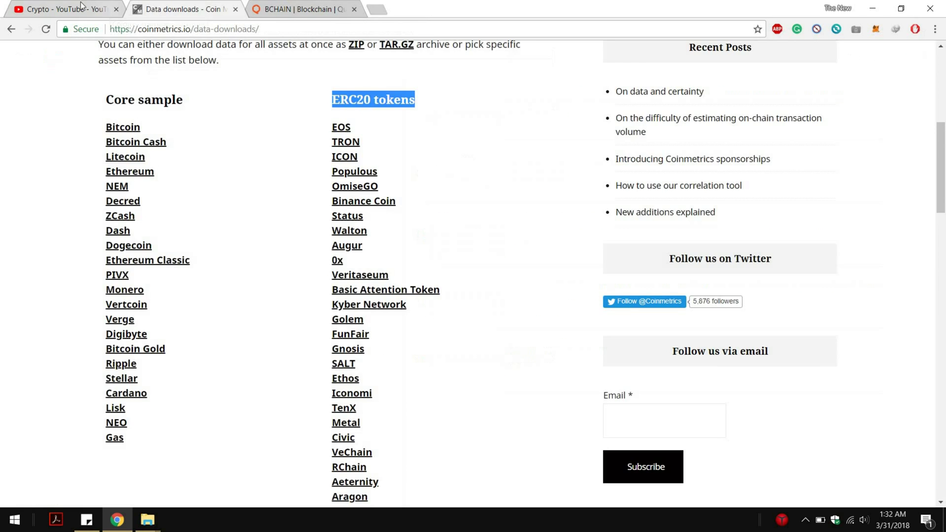
Step: Close the Coin Metrics Data downloads and Quandl BCHAIN tabs, keeping the 5-video Crypto YouTube playlist
key(ctrl+shift+Tab)
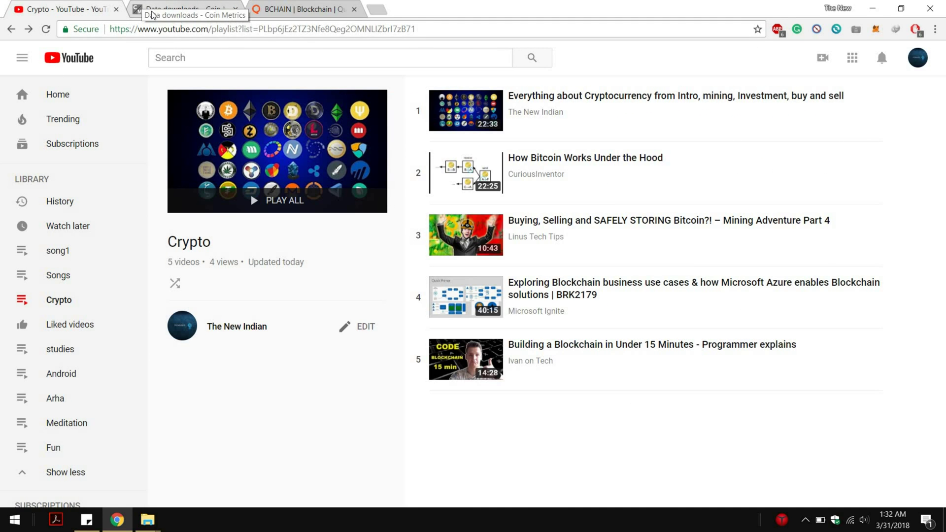
click(167, 10)
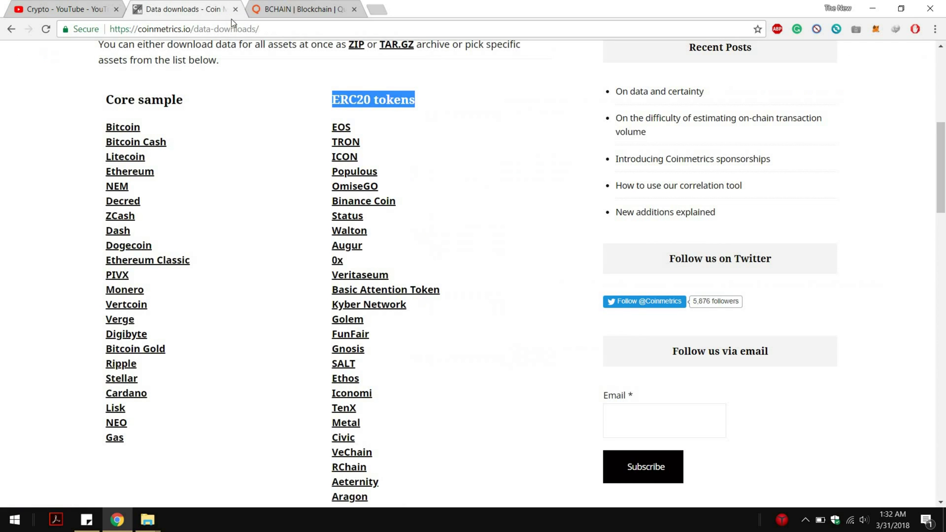
click(235, 10)
click(235, 10)
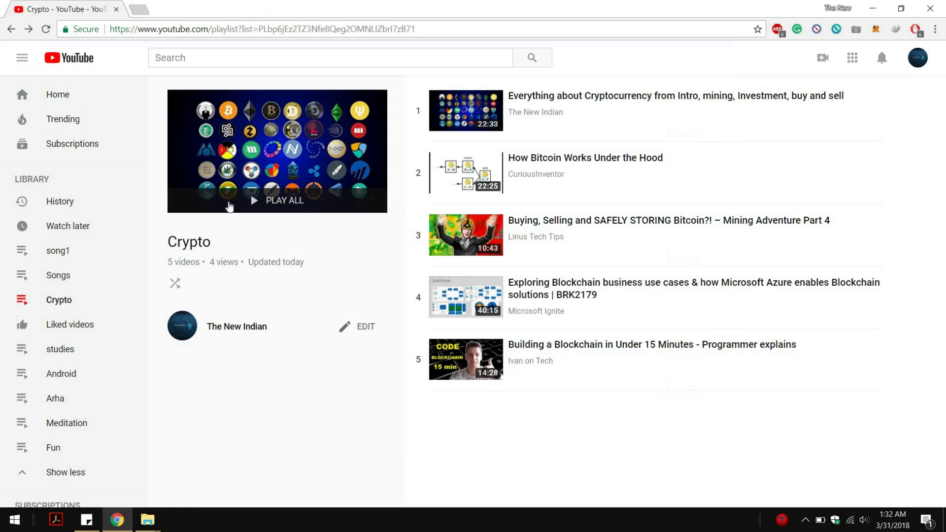